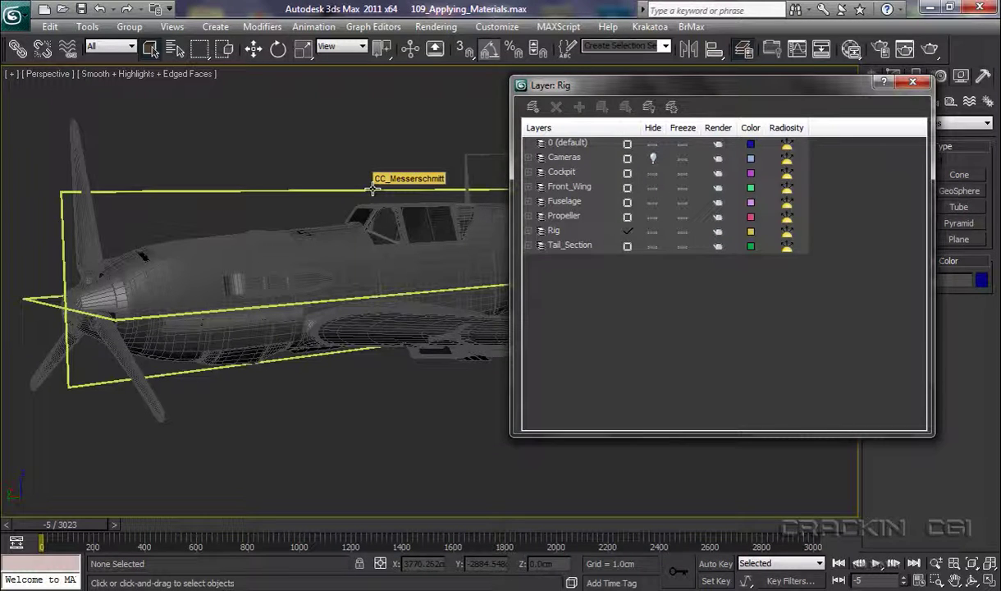
# Step: Hide the Rig layer, make 0 (default) the current layer, and close the layer manager
pyautogui.click(653, 232)
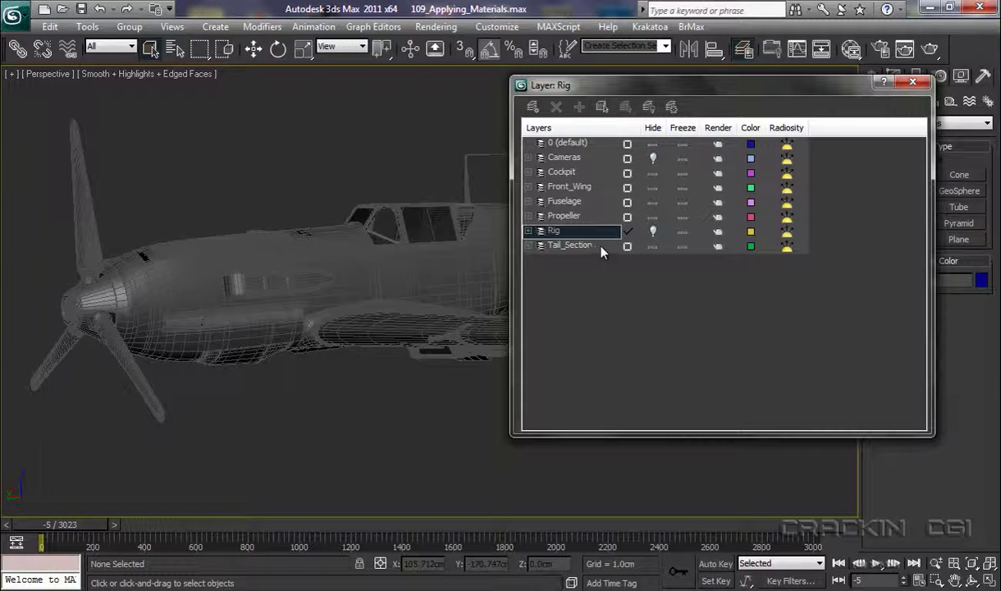
pyautogui.click(628, 145)
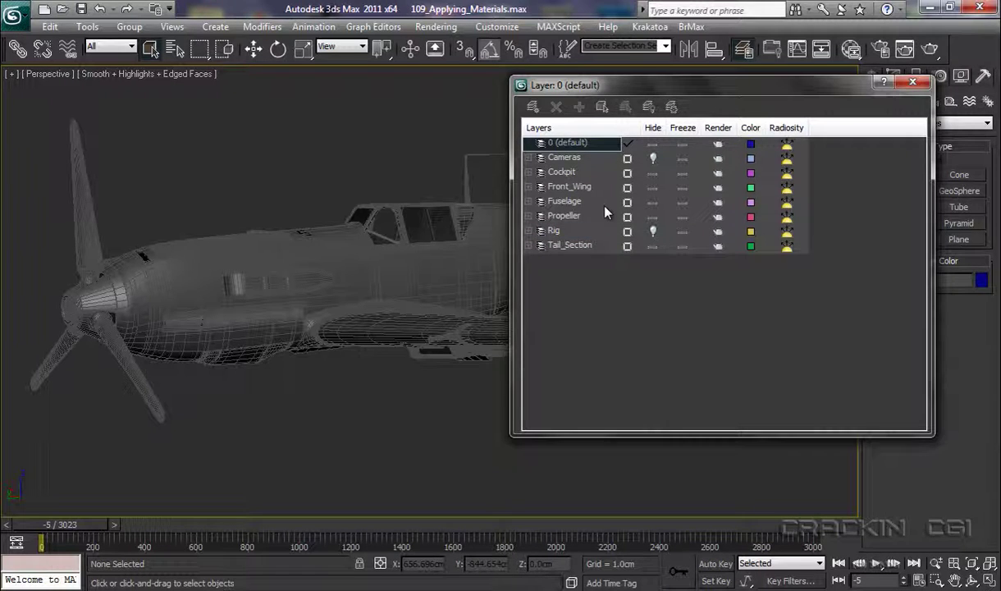
pyautogui.click(915, 84)
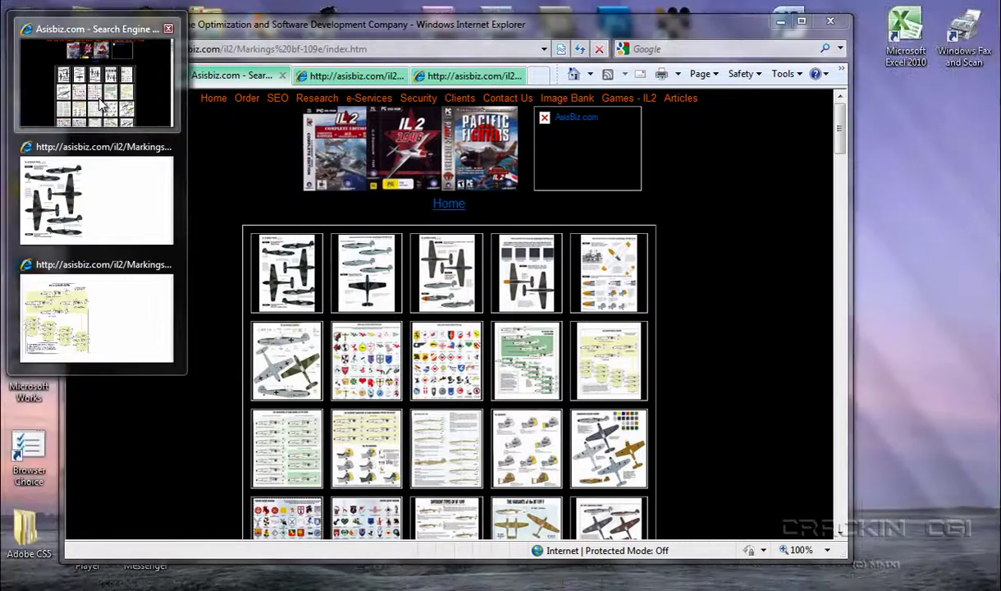
# Step: Switch to the Asisbiz Bf-109E markings page in Internet Explorer and look through its gallery of reference sheets
pyautogui.click(101, 103)
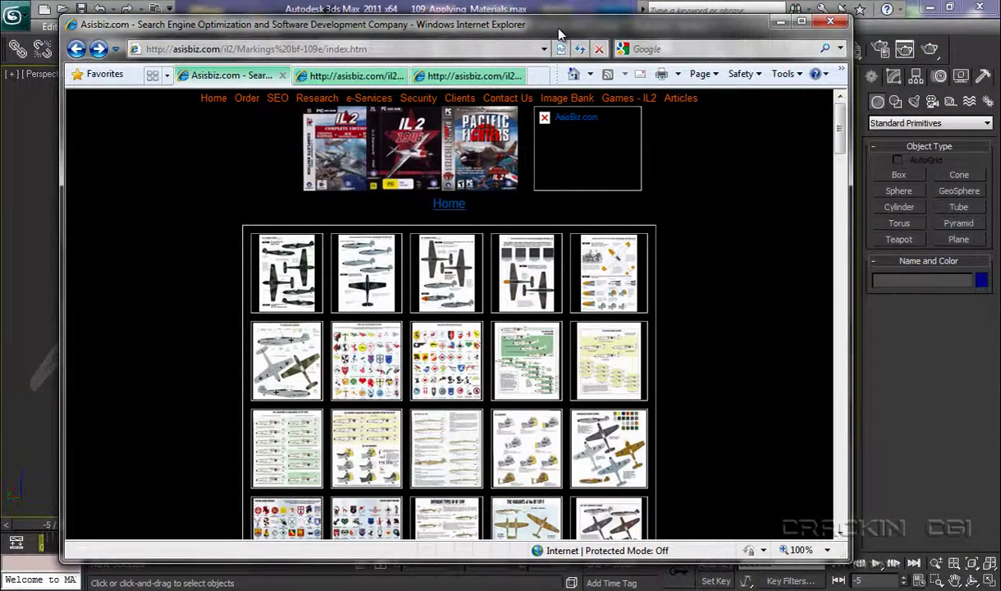
pyautogui.moveTo(558, 29); pyautogui.dragTo(563, 28)
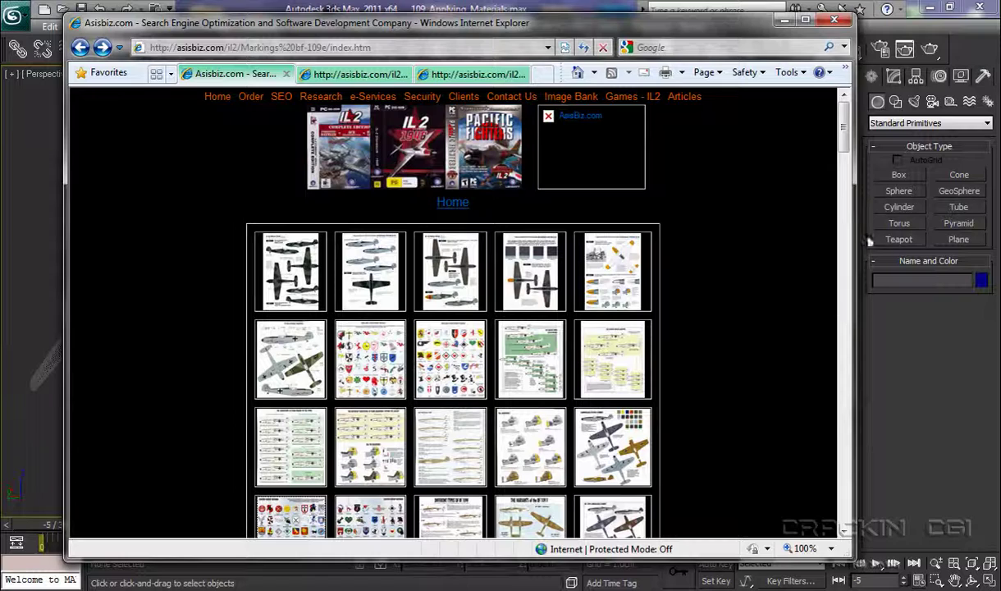
pyautogui.scroll(-3, 844, 148)
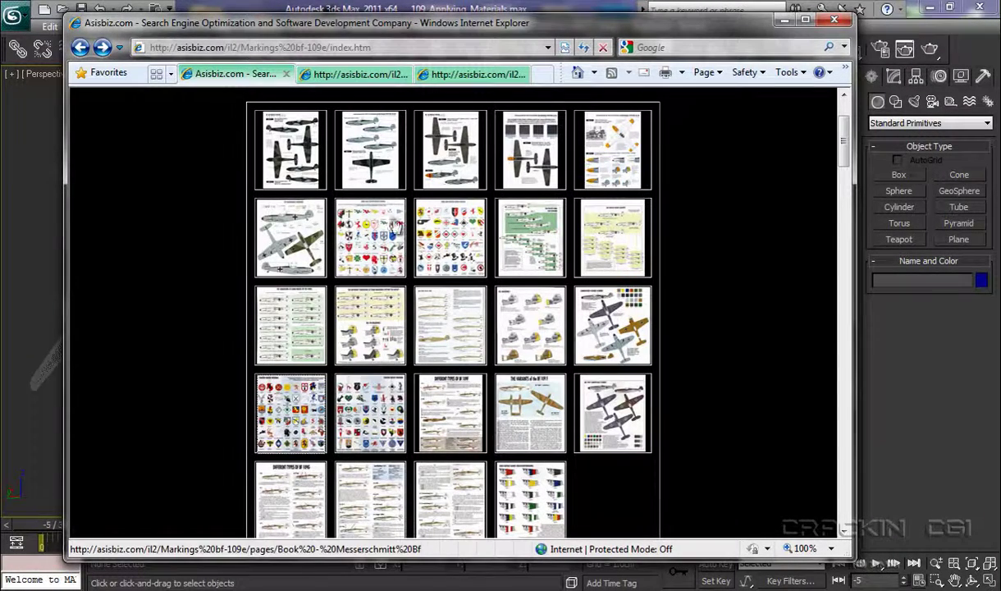
# Step: Examine the enlarged Battle of Britain camouflage sheet for the RLM 70/71 patterns on the wings, spine and fuselage sides
pyautogui.click(361, 74)
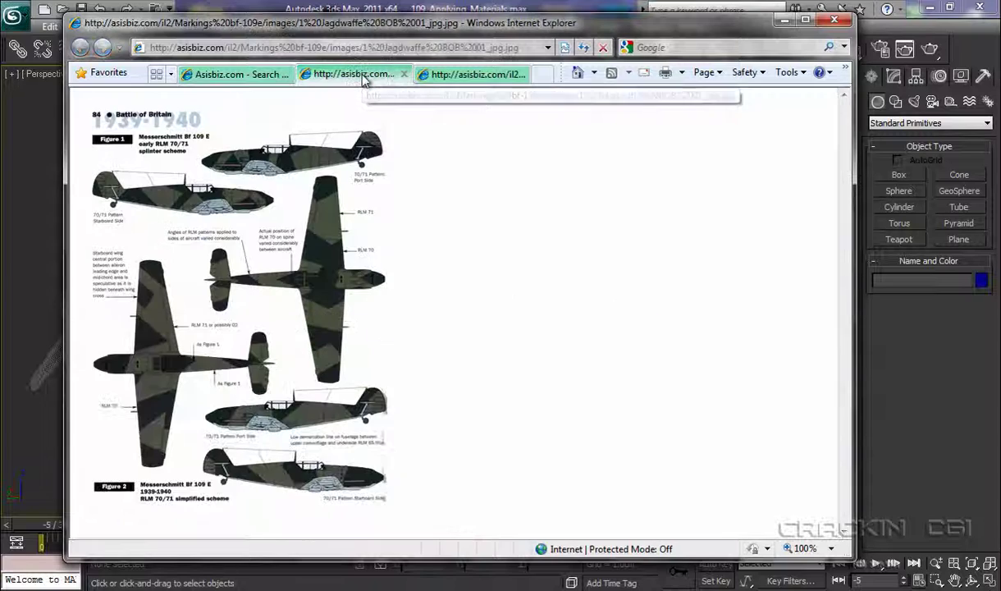
pyautogui.click(269, 241)
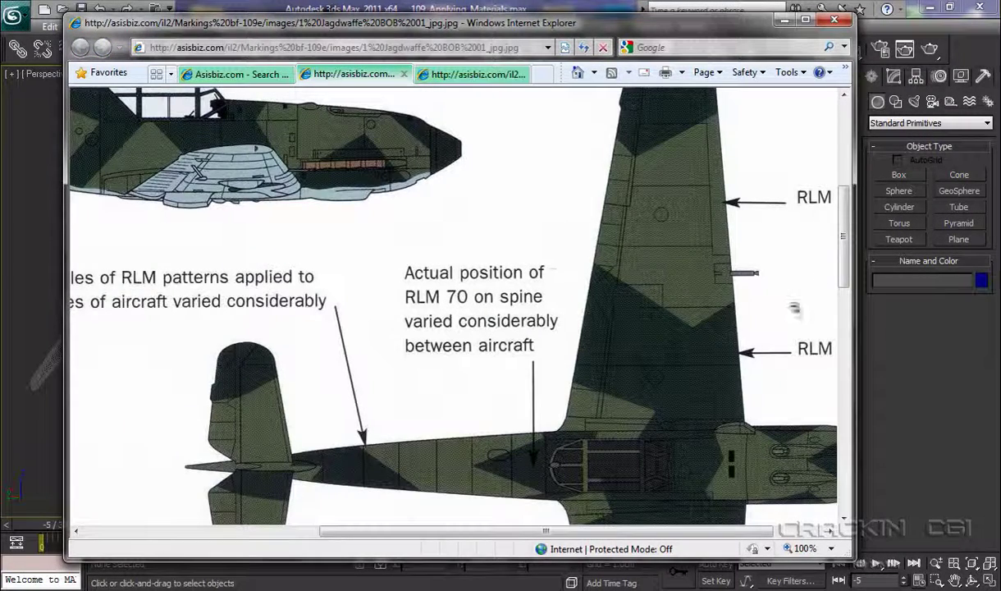
pyautogui.moveTo(580, 534); pyautogui.dragTo(628, 532)
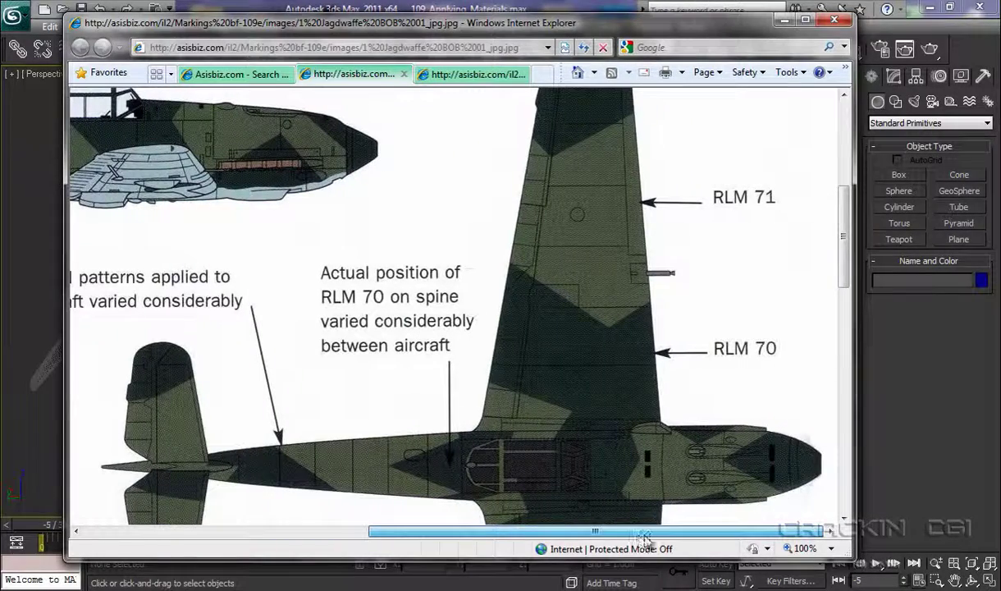
pyautogui.moveTo(847, 240); pyautogui.dragTo(848, 276)
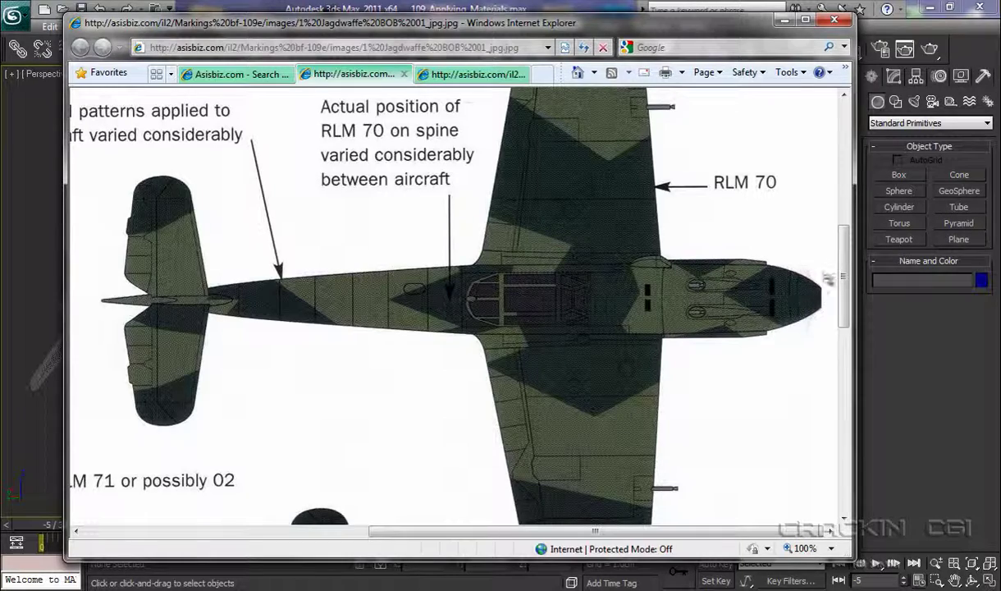
pyautogui.moveTo(846, 295); pyautogui.dragTo(826, 175)
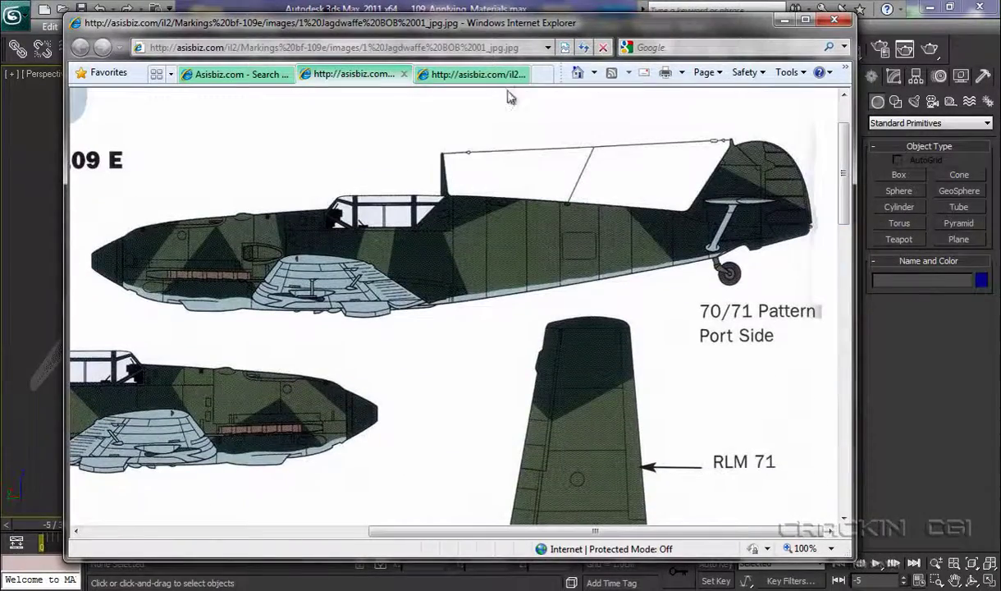
# Step: Examine the enlarged Fighter Group (Gruppe) sheet for the Group Chief-of-Staff aircraft's markings on the wing, fuselage and tail
pyautogui.click(484, 76)
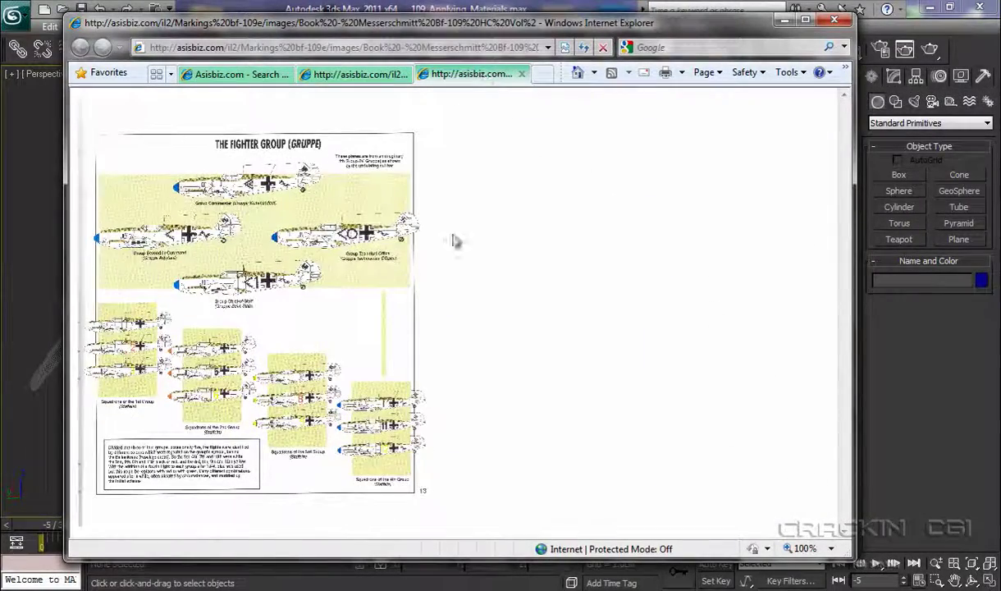
pyautogui.click(287, 279)
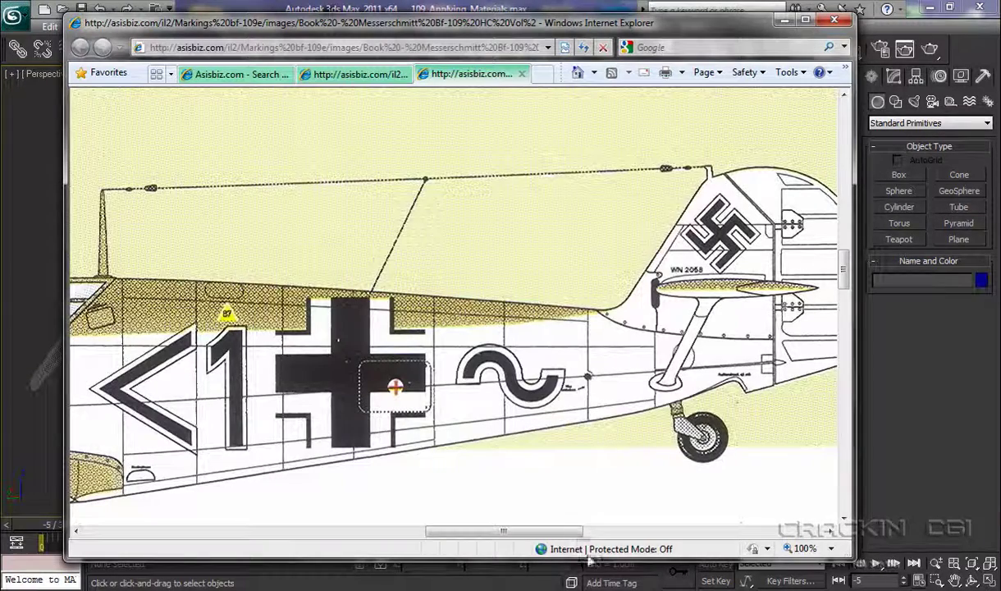
pyautogui.moveTo(556, 533); pyautogui.dragTo(512, 533)
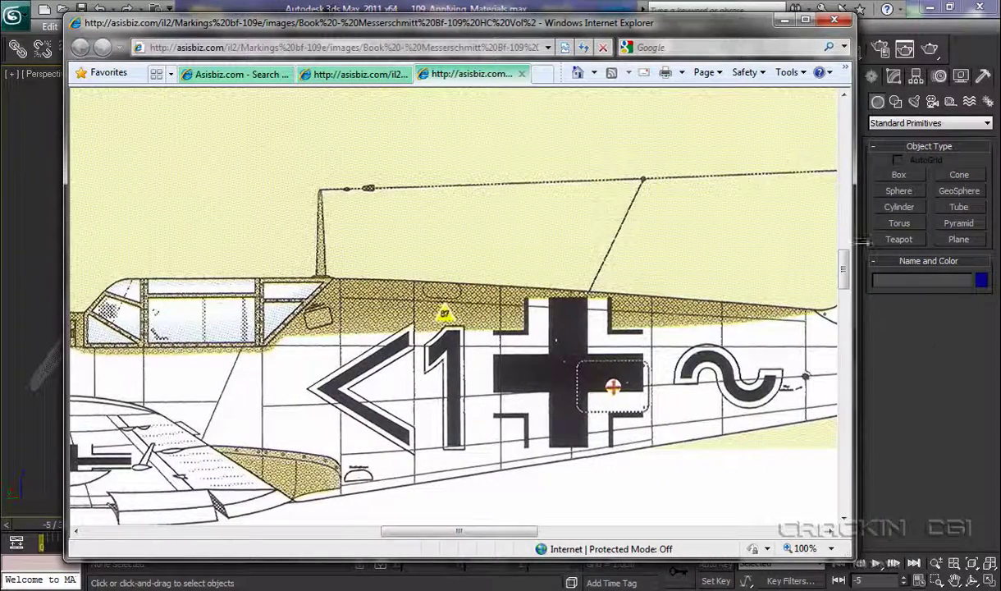
pyautogui.moveTo(844, 270); pyautogui.dragTo(844, 300)
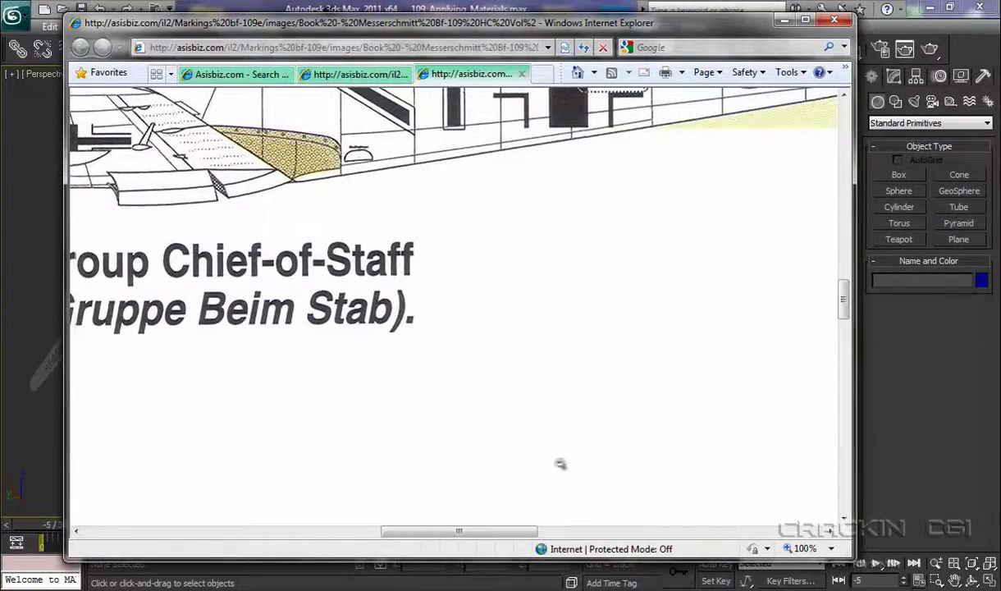
pyautogui.moveTo(480, 531); pyautogui.dragTo(434, 534)
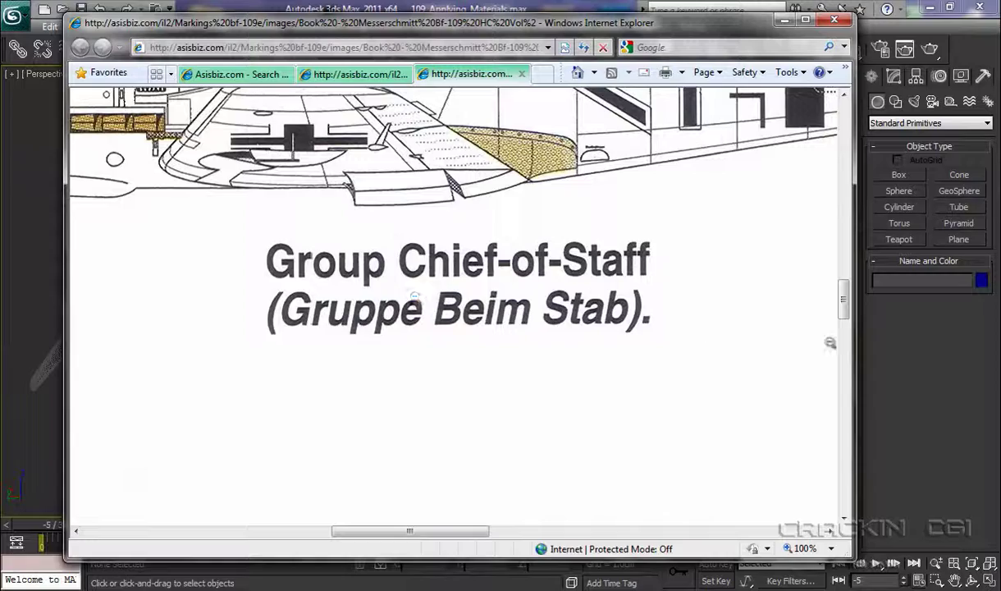
pyautogui.scroll(3, 844, 290)
pyautogui.scroll(2, 849, 292)
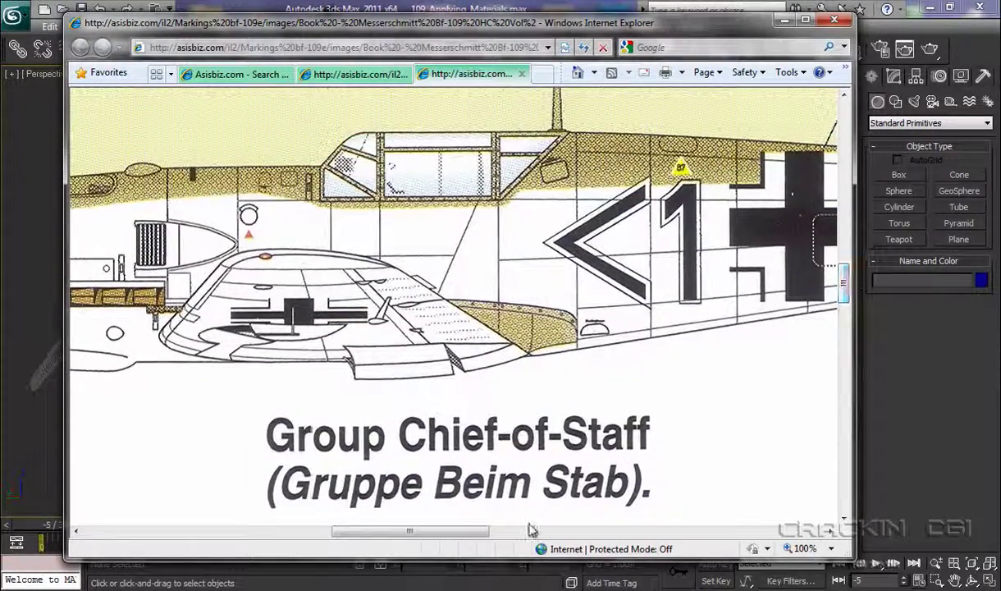
pyautogui.moveTo(449, 532); pyautogui.dragTo(511, 532)
pyautogui.scroll(4, 845, 283)
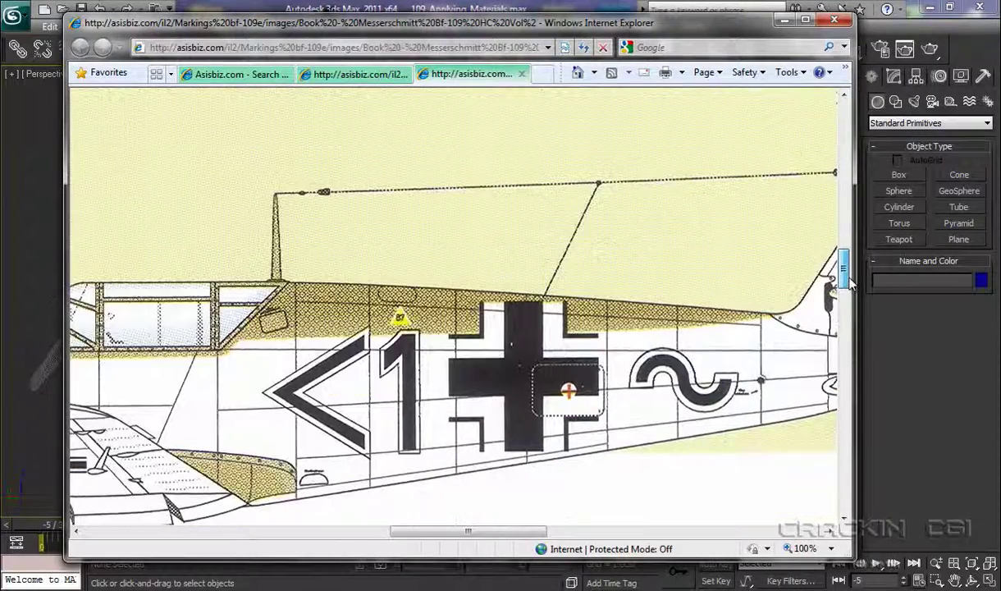
pyautogui.scroll(-2, 849, 279)
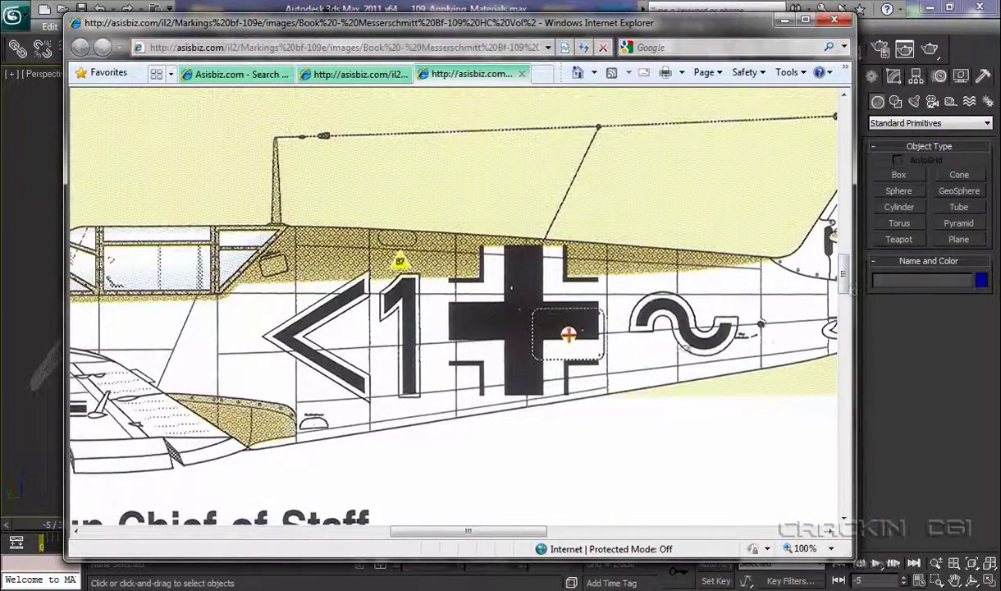
pyautogui.moveTo(476, 532); pyautogui.dragTo(544, 535)
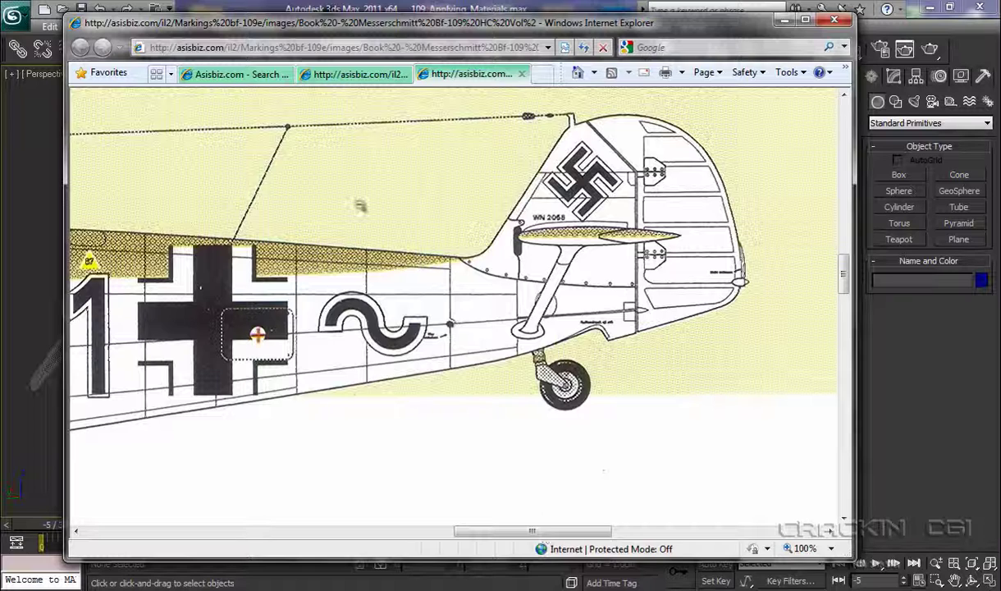
# Step: Open the squadron insignia sheet from the markings gallery and examine its emblems at 50% zoom
pyautogui.click(235, 74)
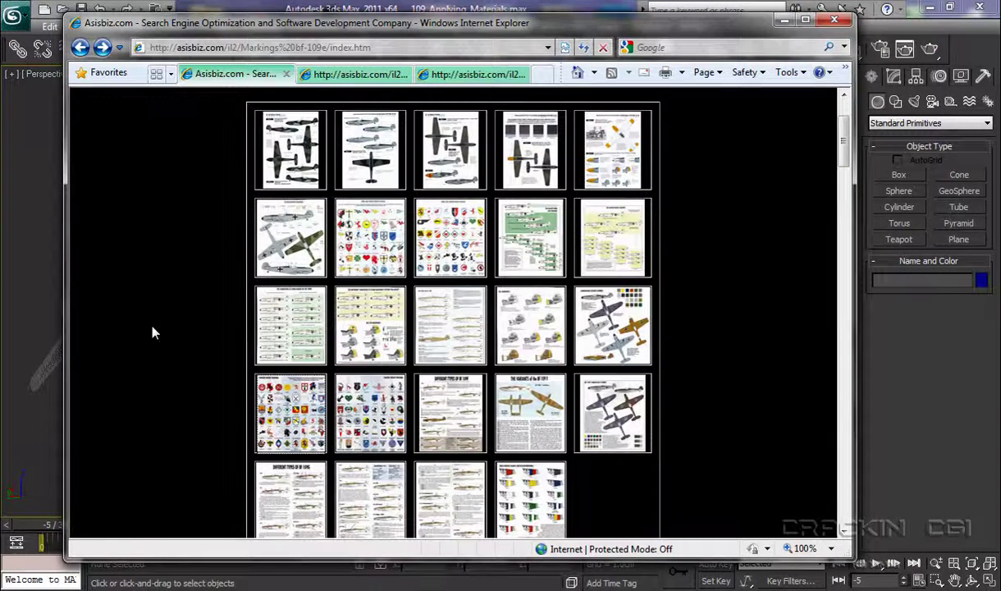
pyautogui.click(369, 258)
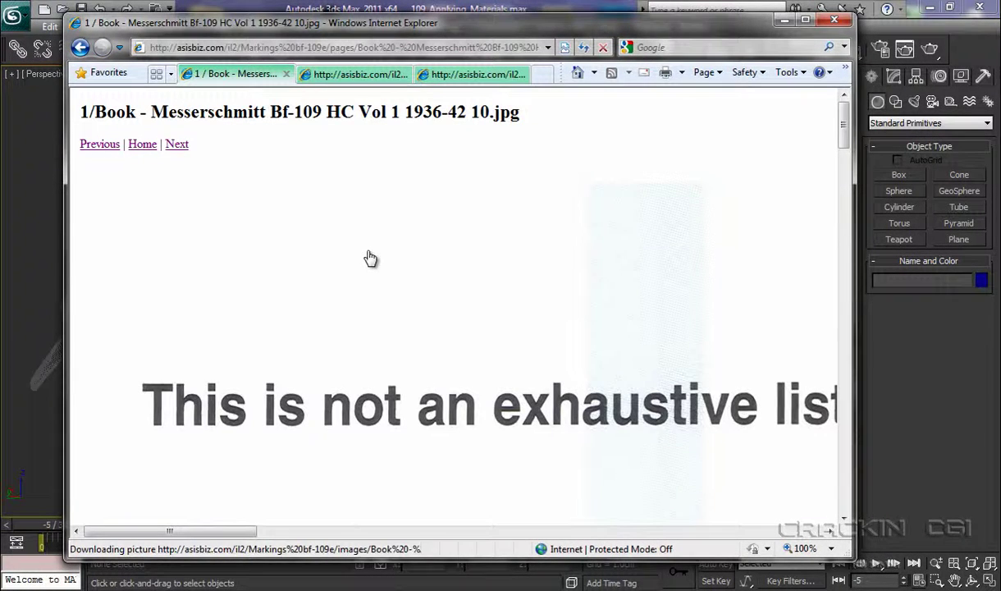
pyautogui.scroll(-10, 615, 315)
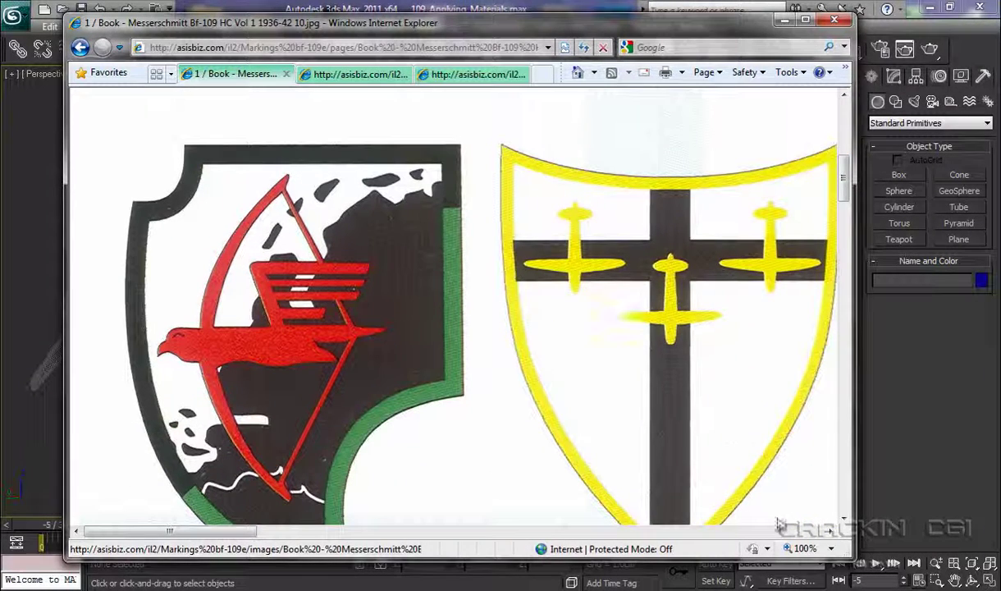
pyautogui.click(832, 549)
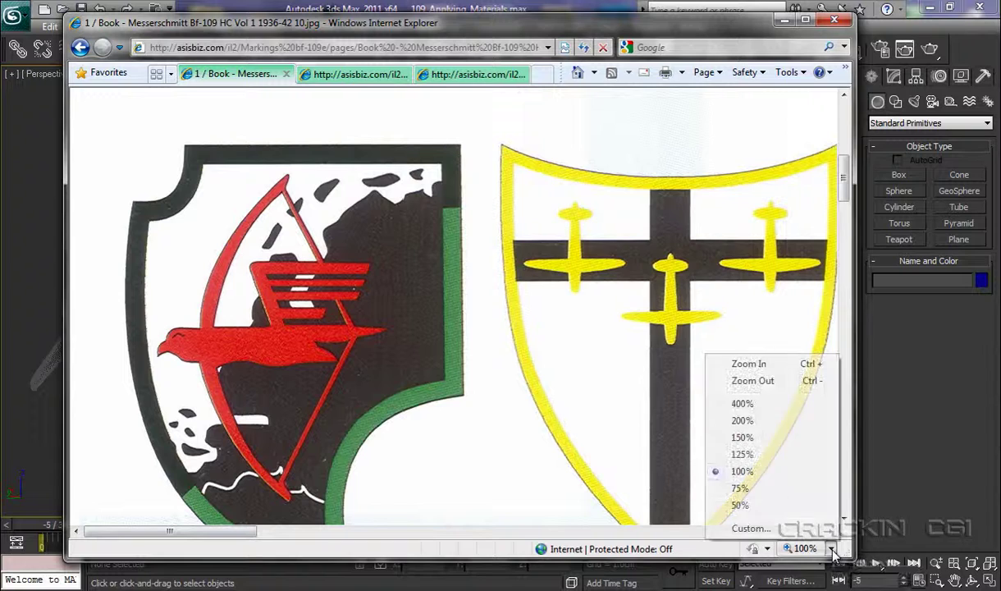
pyautogui.click(740, 506)
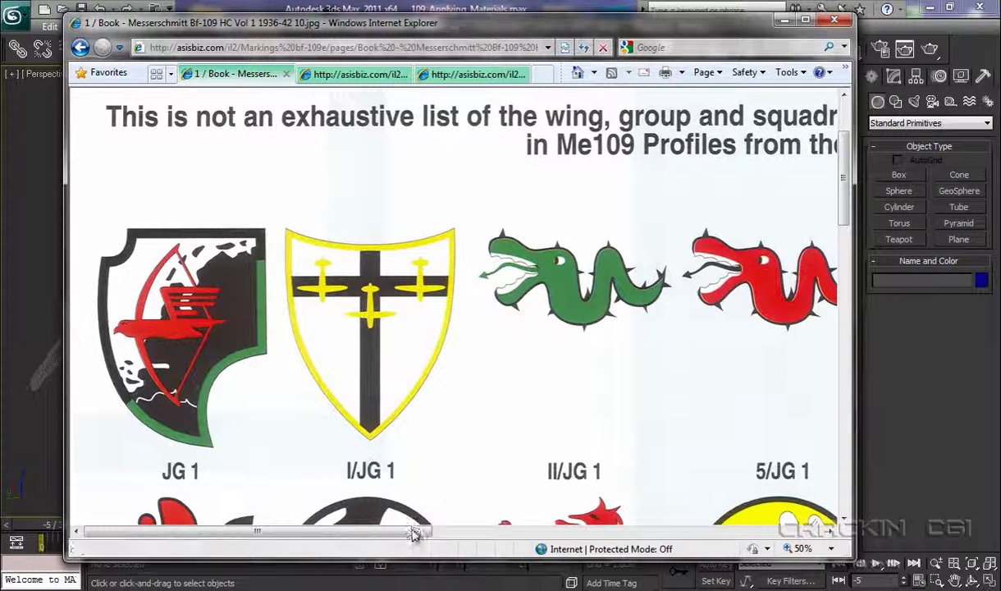
pyautogui.moveTo(417, 532); pyautogui.dragTo(625, 553)
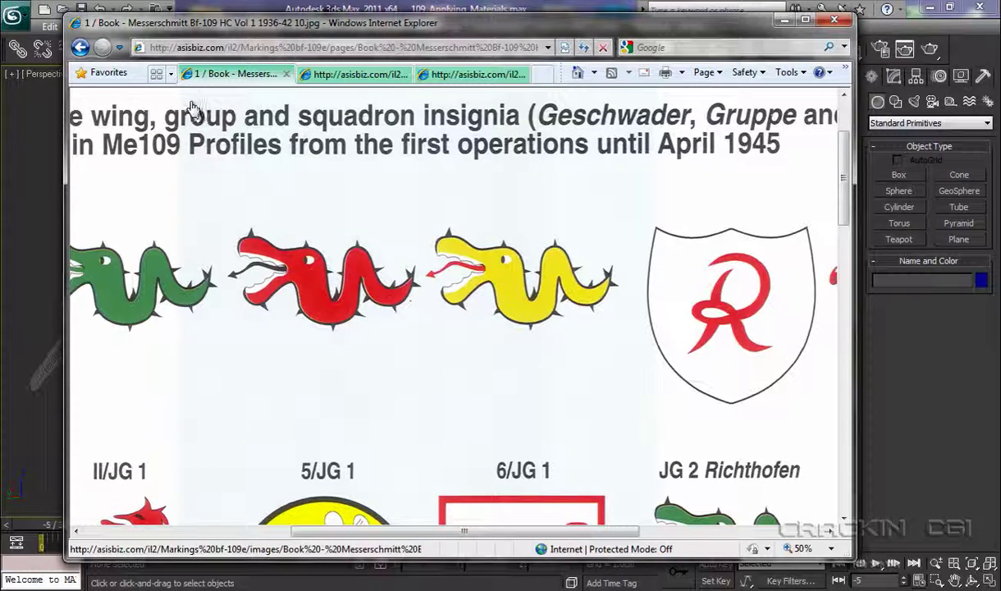
# Step: Return to the markings gallery, restore the page zoom to 100%, and close the browser with all its tabs
pyautogui.click(80, 47)
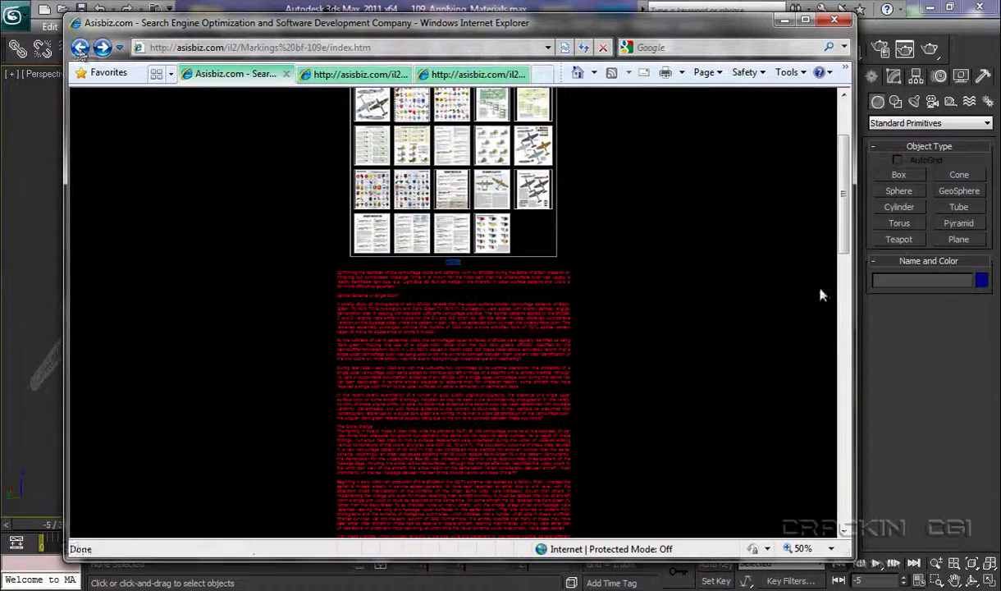
pyautogui.click(831, 548)
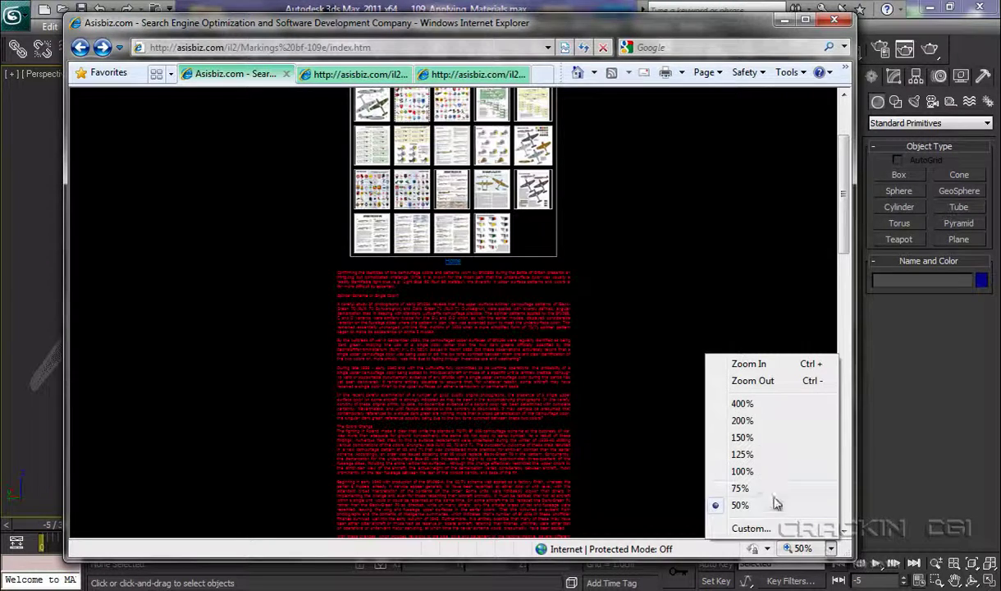
pyautogui.click(742, 471)
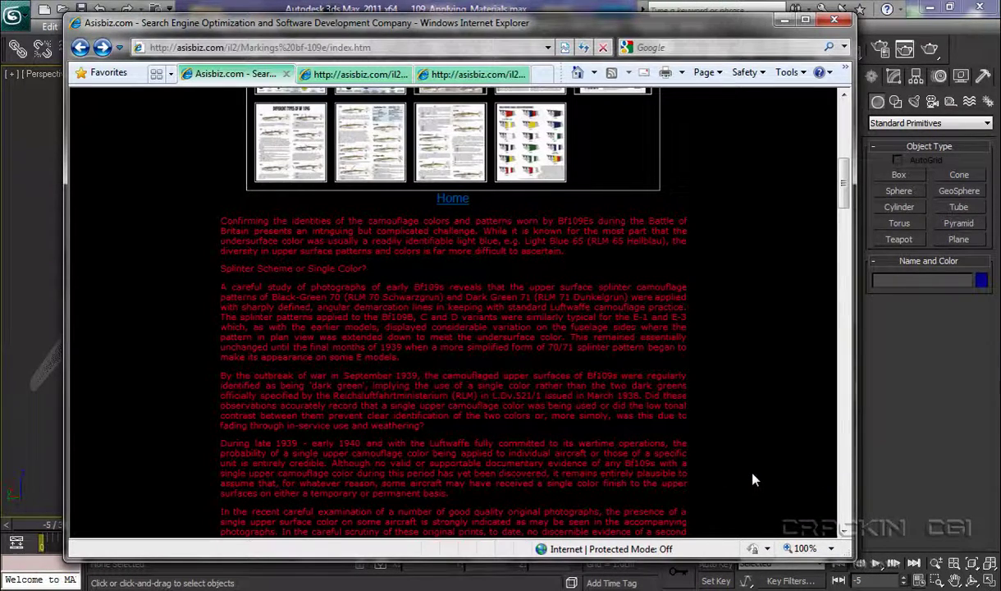
pyautogui.click(834, 19)
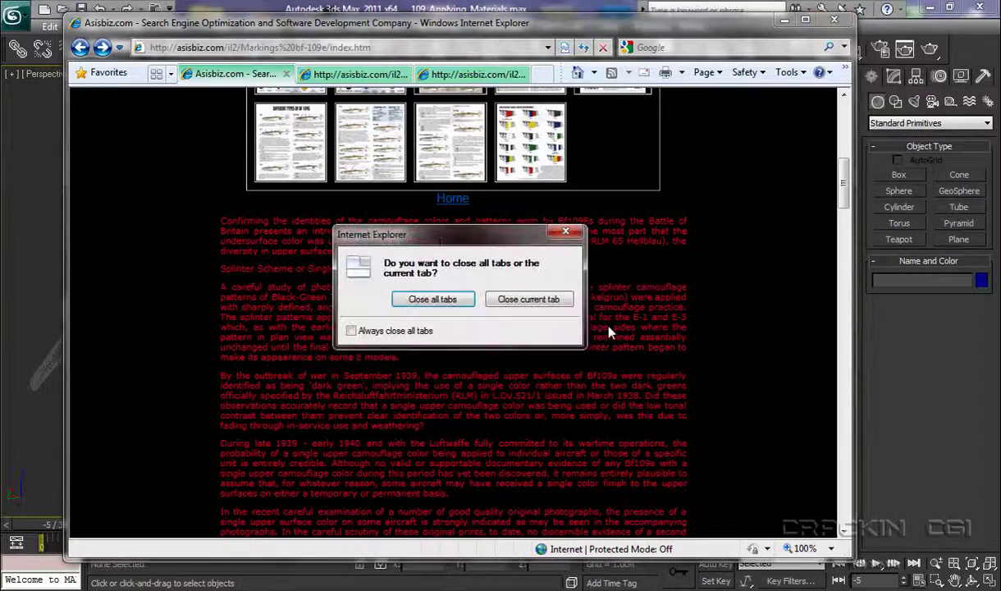
pyautogui.click(433, 299)
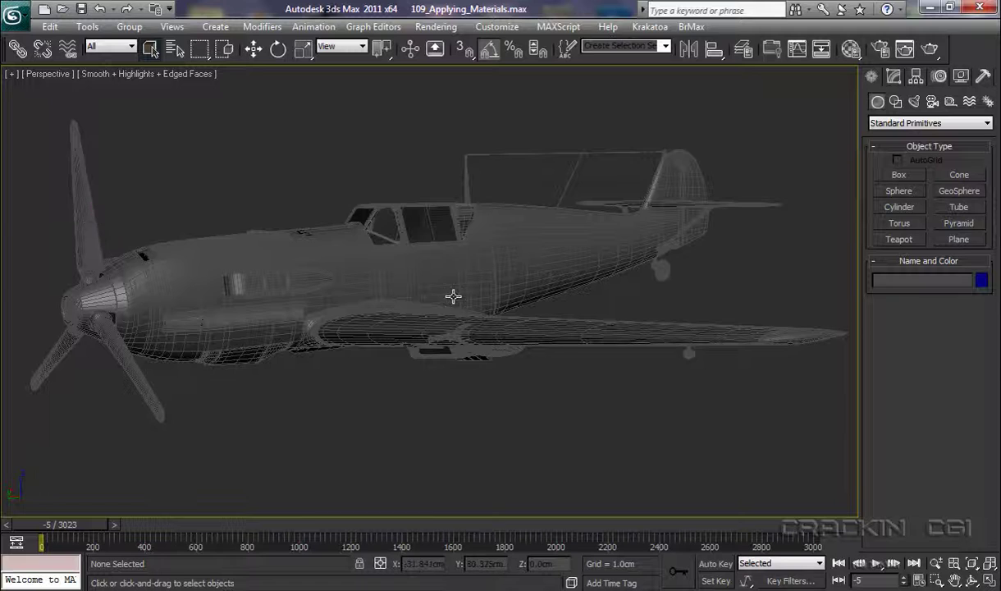
# Step: Hide the Tail_Section, Fuselage, Front_Wing and Cockpit layers, leaving the Propeller layer shown
pyautogui.click(744, 52)
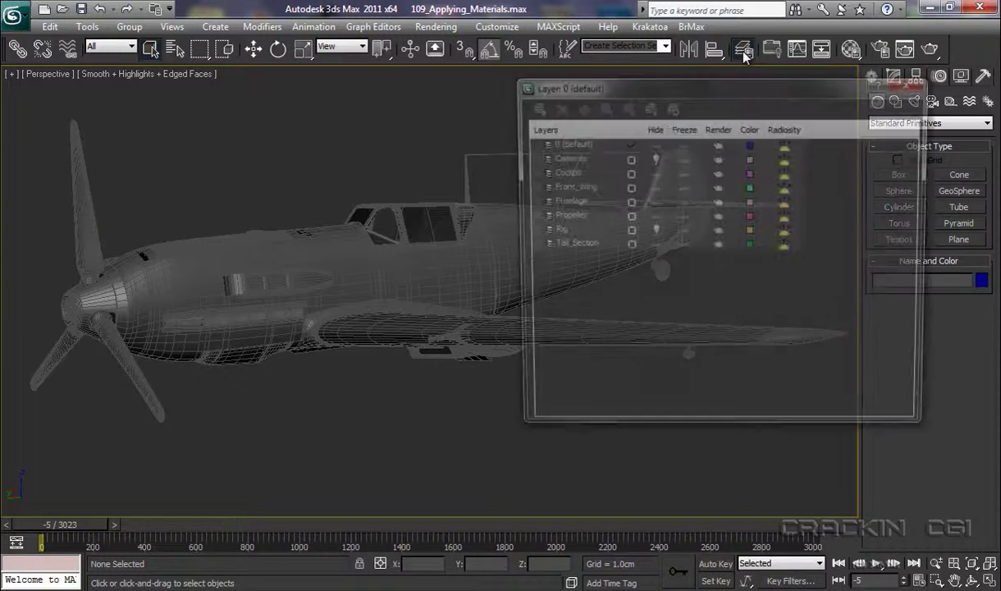
pyautogui.click(651, 245)
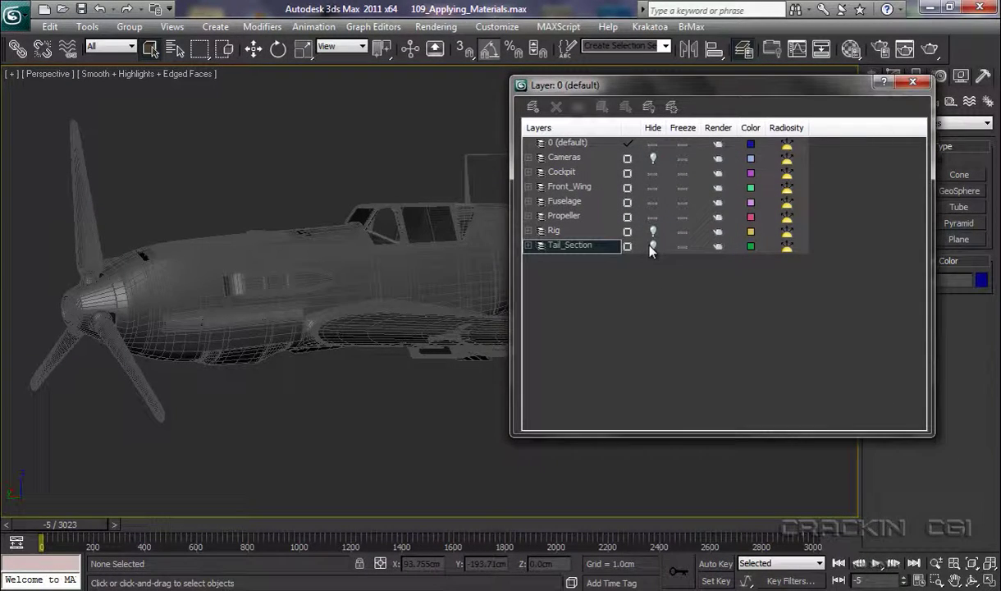
pyautogui.click(653, 202)
pyautogui.click(653, 187)
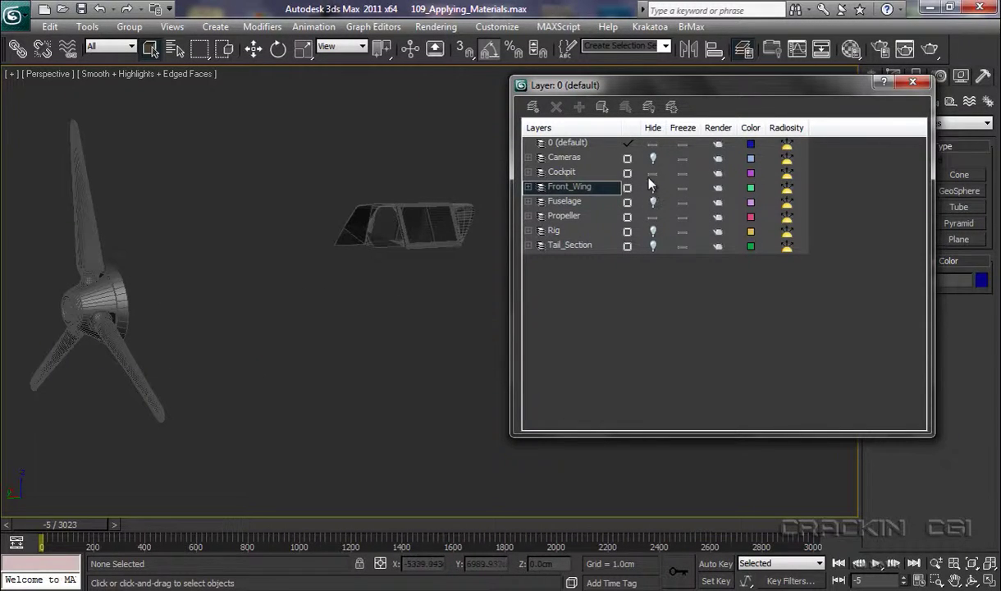
pyautogui.click(650, 173)
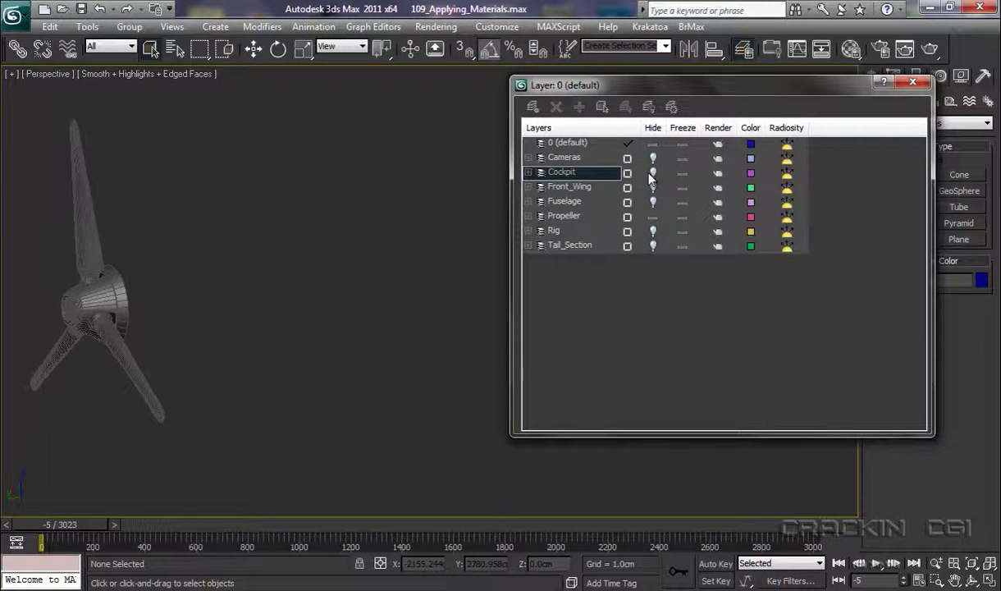
# Step: Hide Prop_Housing and the remaining visible nose cone objects in the Propeller layer, leaving only Prop_Blades shown, and close the layer manager
pyautogui.click(529, 217)
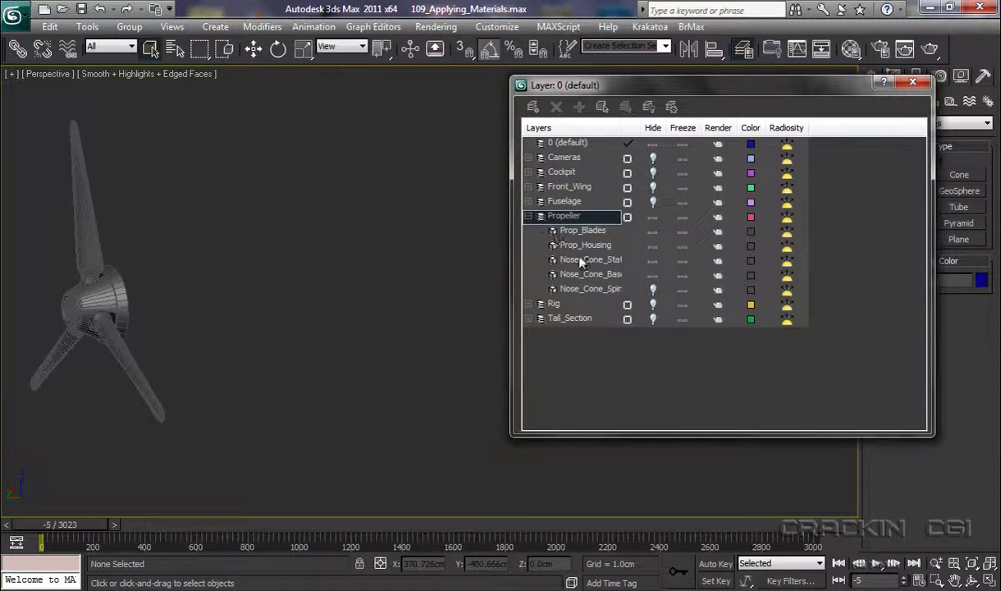
pyautogui.click(653, 273)
pyautogui.click(653, 260)
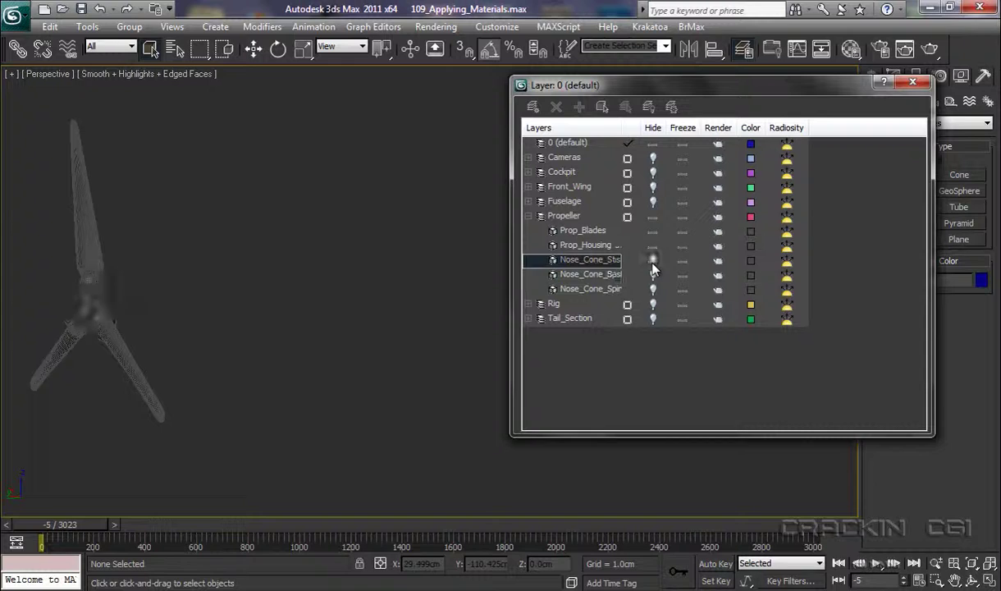
pyautogui.click(653, 245)
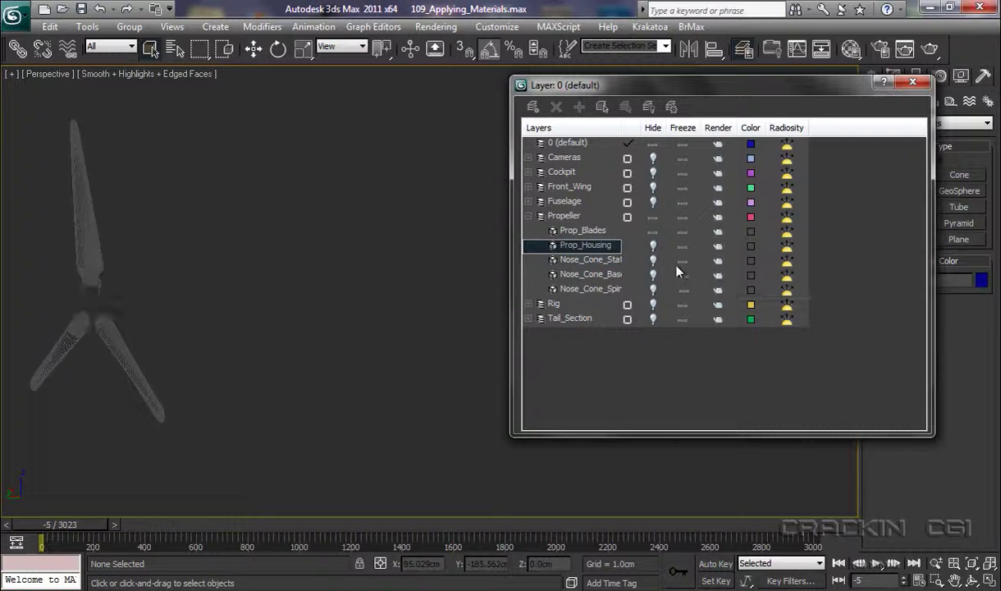
pyautogui.click(911, 84)
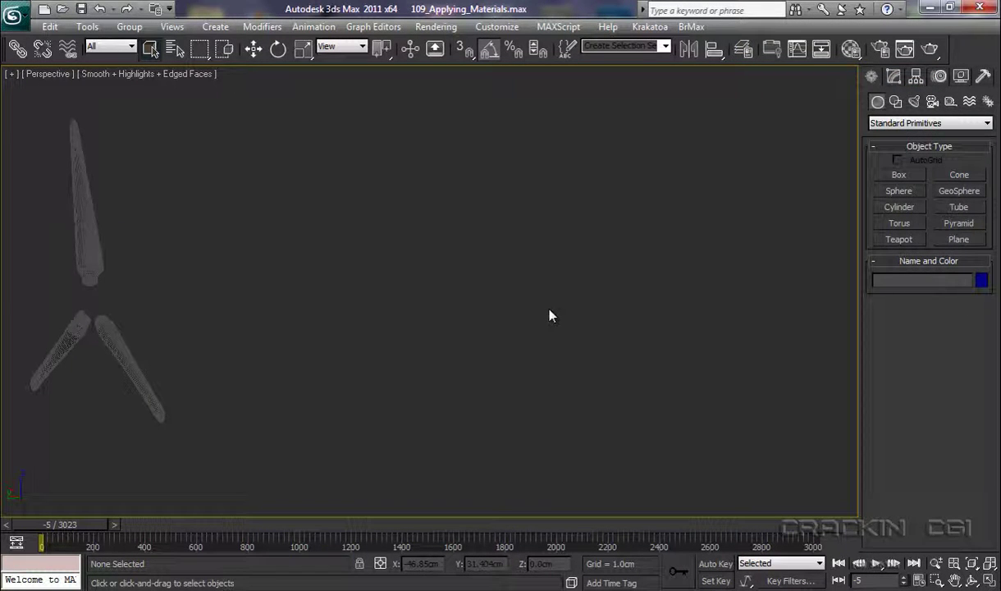
# Step: Show all three propeller blades in the Front view and open the Material Editor
pyautogui.press('f')
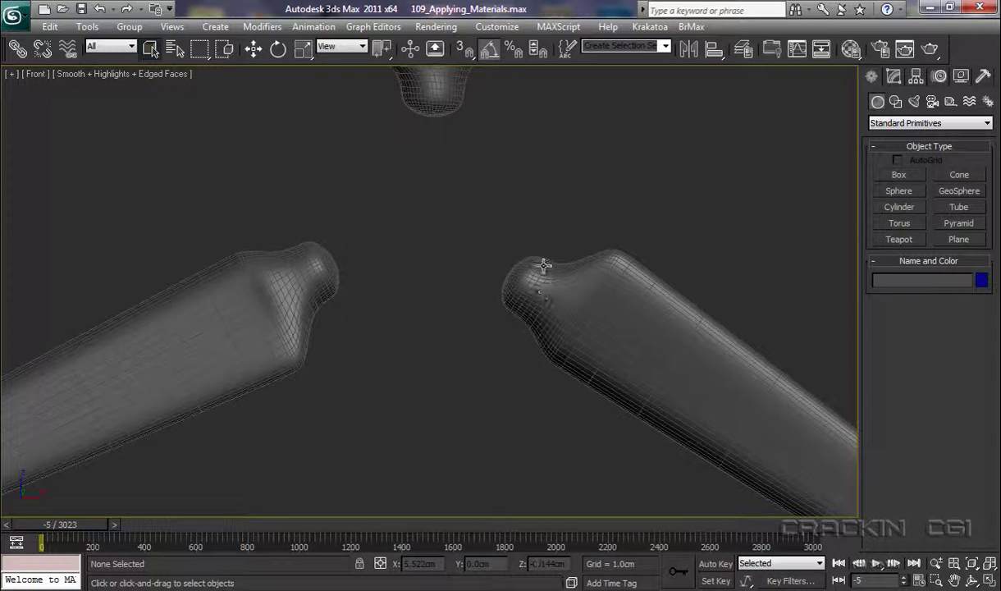
pyautogui.scroll(-6, 544, 265)
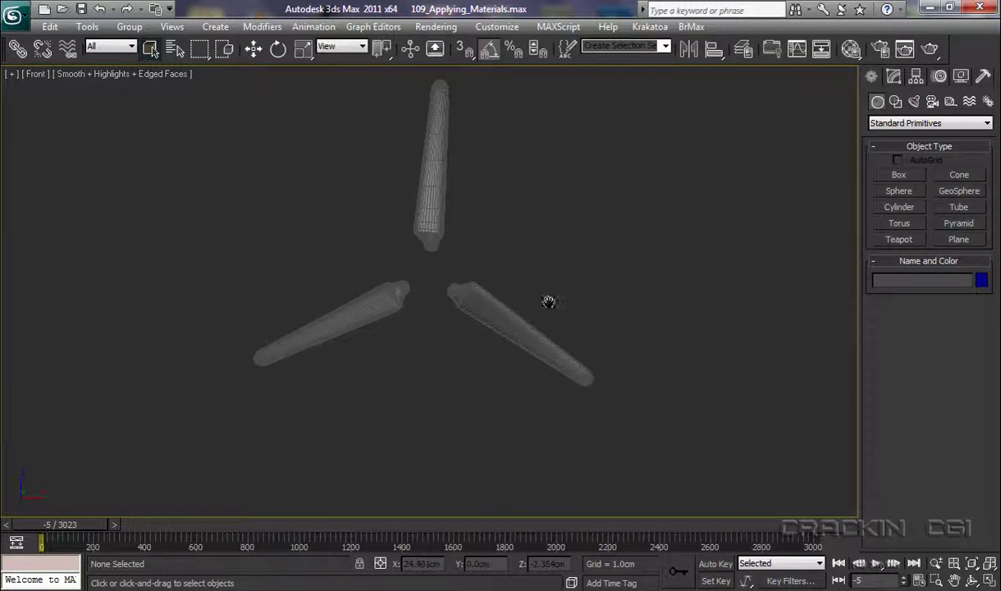
pyautogui.moveTo(548, 301); pyautogui.dragTo(562, 356, button='middle')
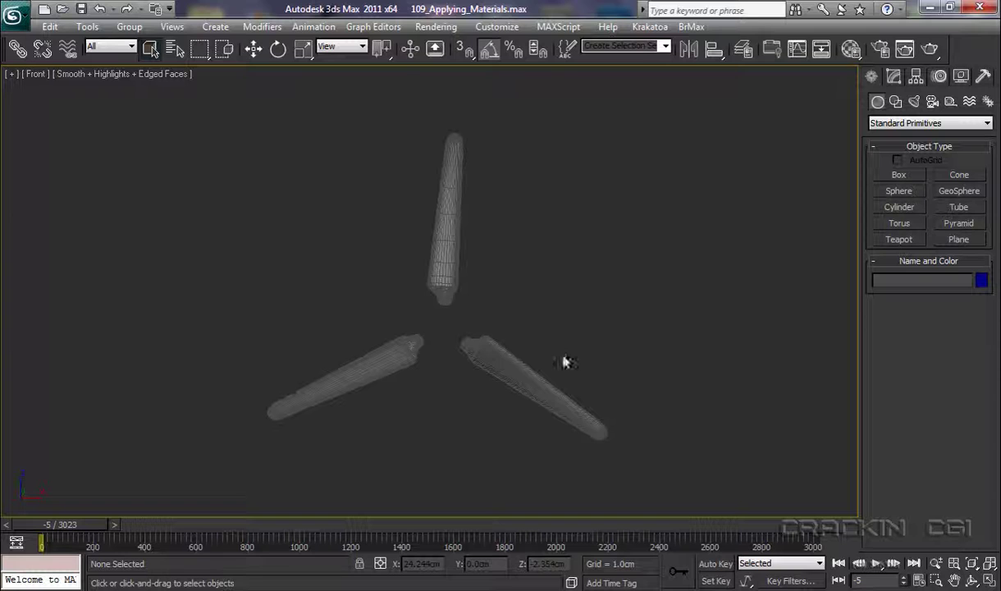
pyautogui.scroll(2, 563, 359)
pyautogui.press('m')
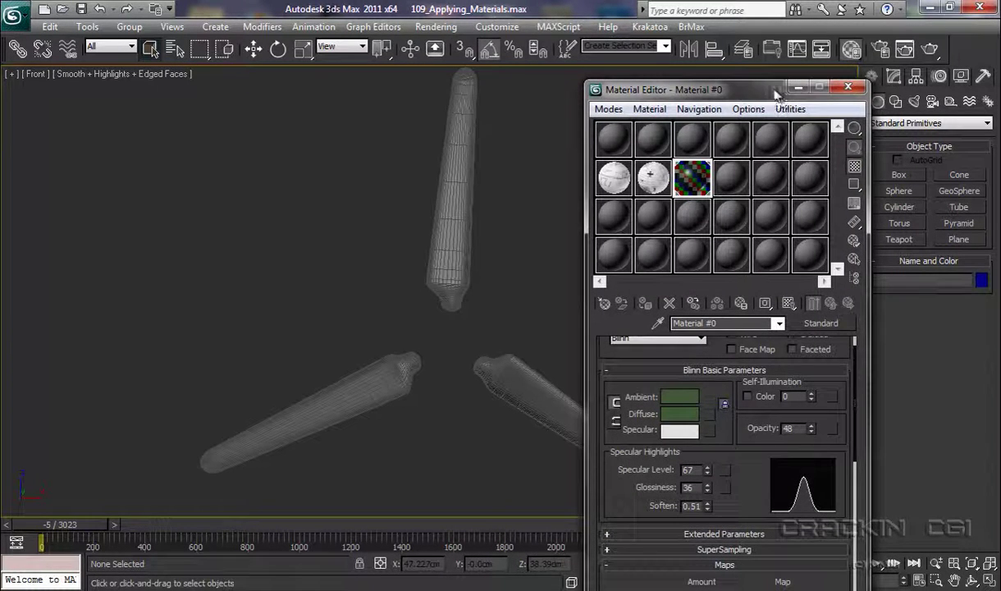
pyautogui.moveTo(763, 93); pyautogui.dragTo(655, 50)
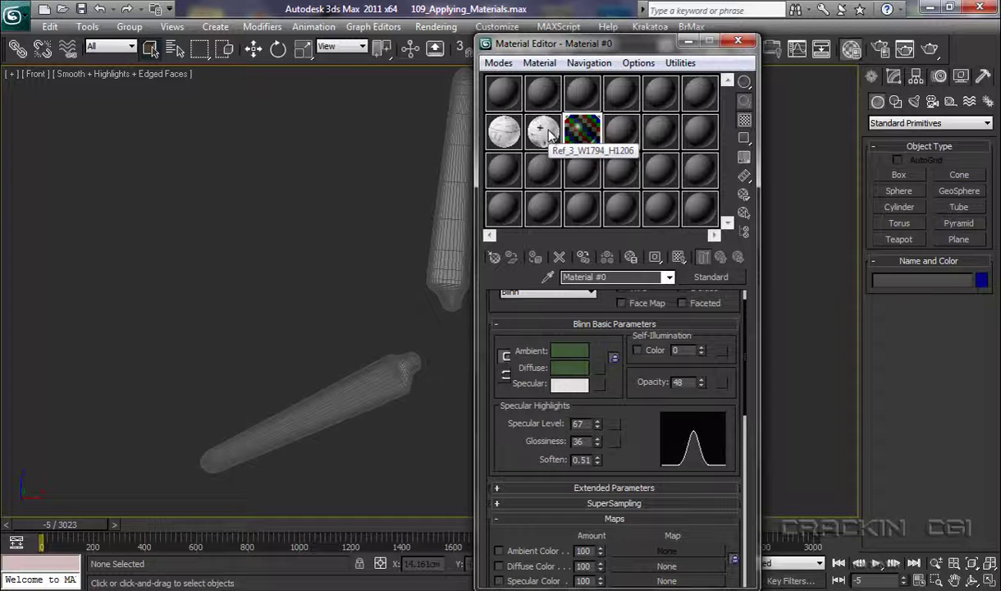
# Step: Reset the Ref_2_W1794_H1206 and Ref_3_W1794_H1206 materials to their default settings
pyautogui.click(507, 141)
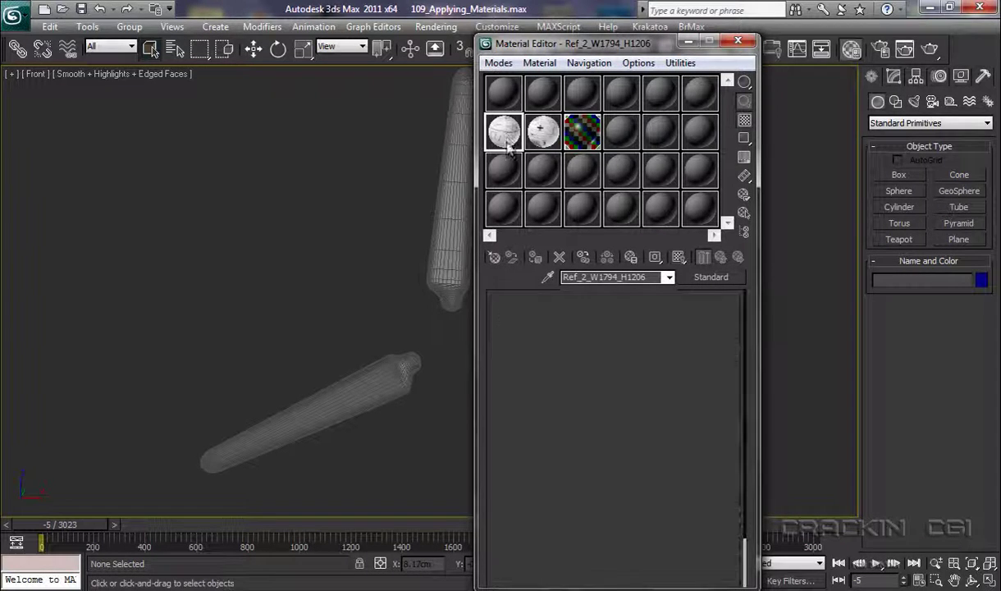
pyautogui.click(561, 259)
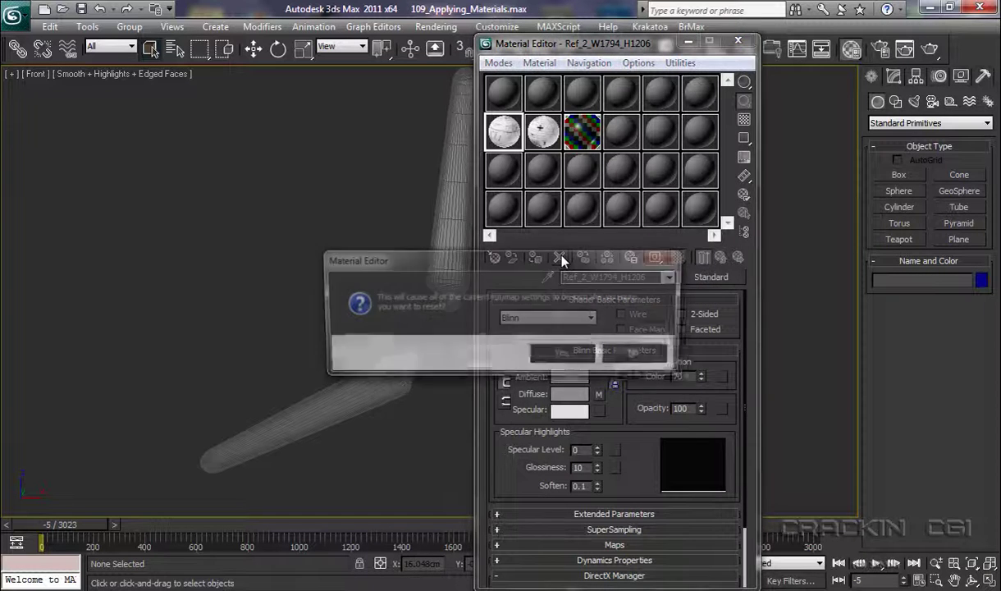
pyautogui.click(561, 351)
pyautogui.click(534, 136)
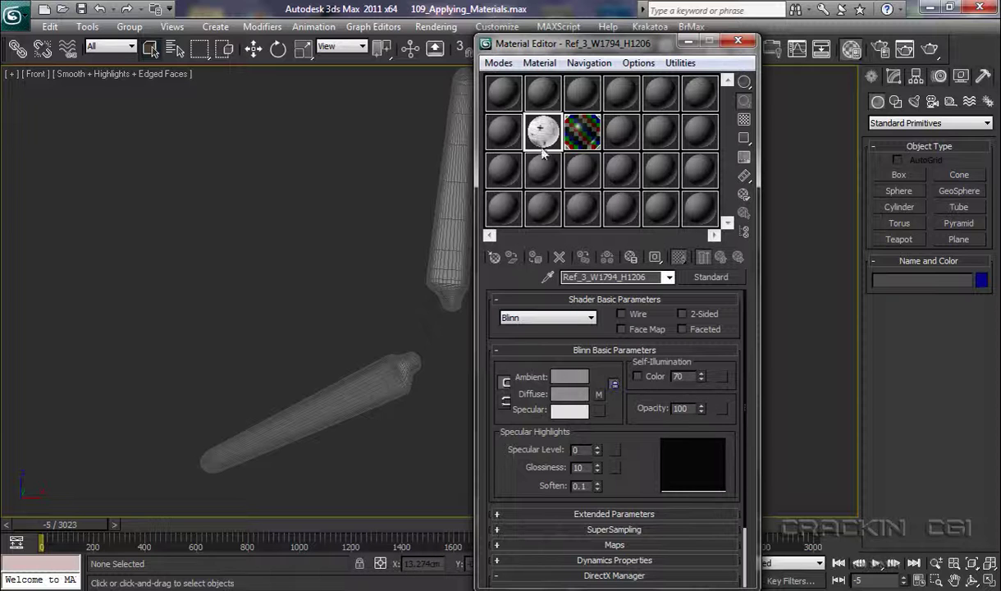
pyautogui.click(558, 257)
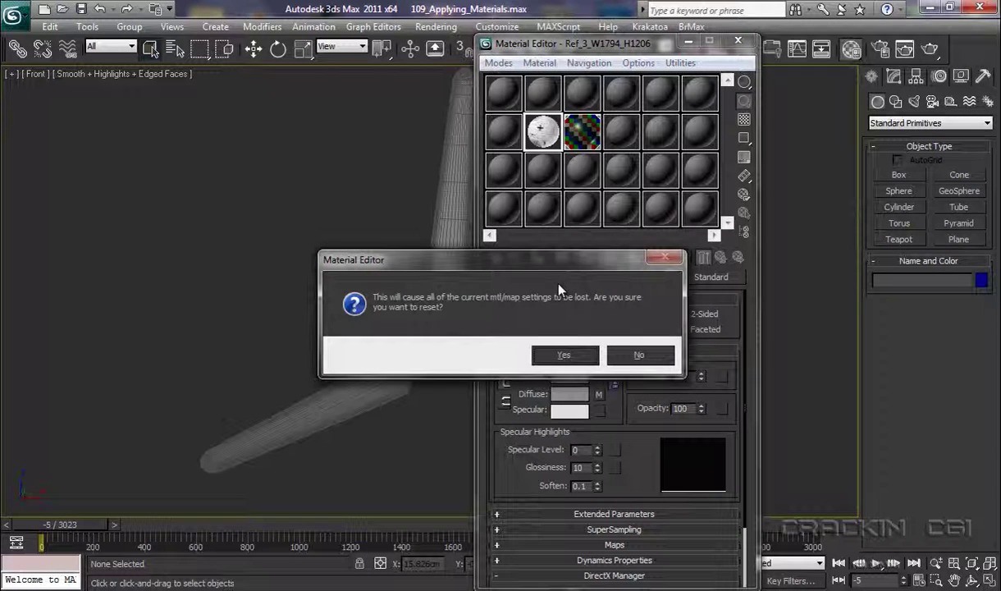
pyautogui.click(573, 355)
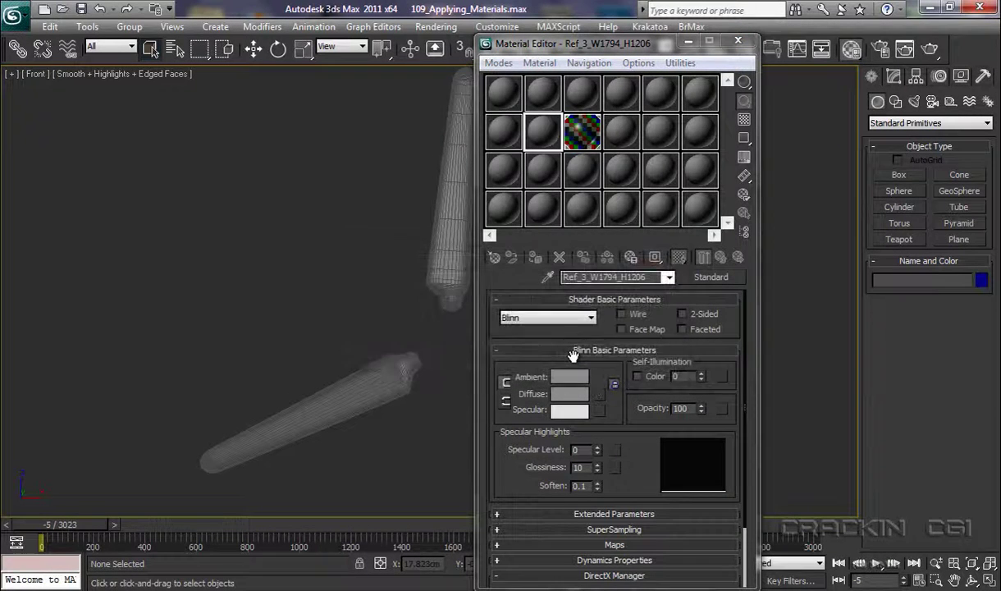
# Step: Rename the first sample slot's material as Prop_Blade and open its enlarged preview
pyautogui.click(504, 95)
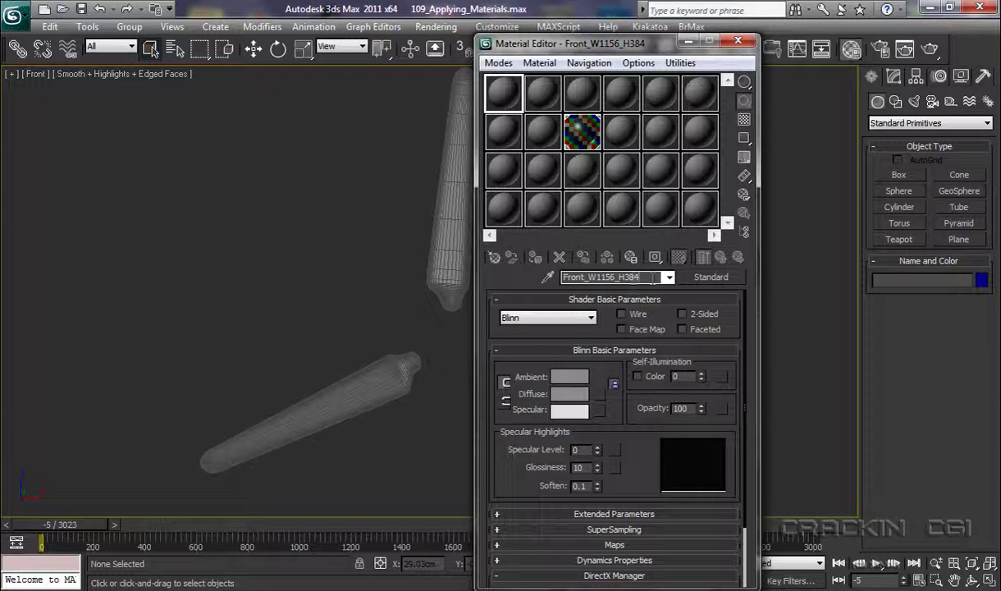
pyautogui.moveTo(654, 277); pyautogui.dragTo(531, 276)
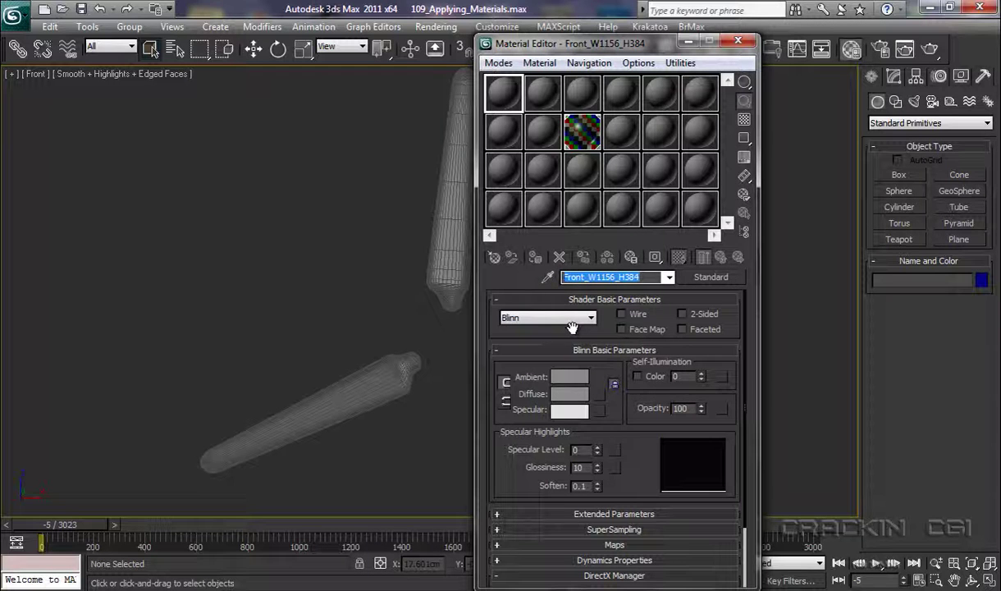
pyautogui.write('Prop')
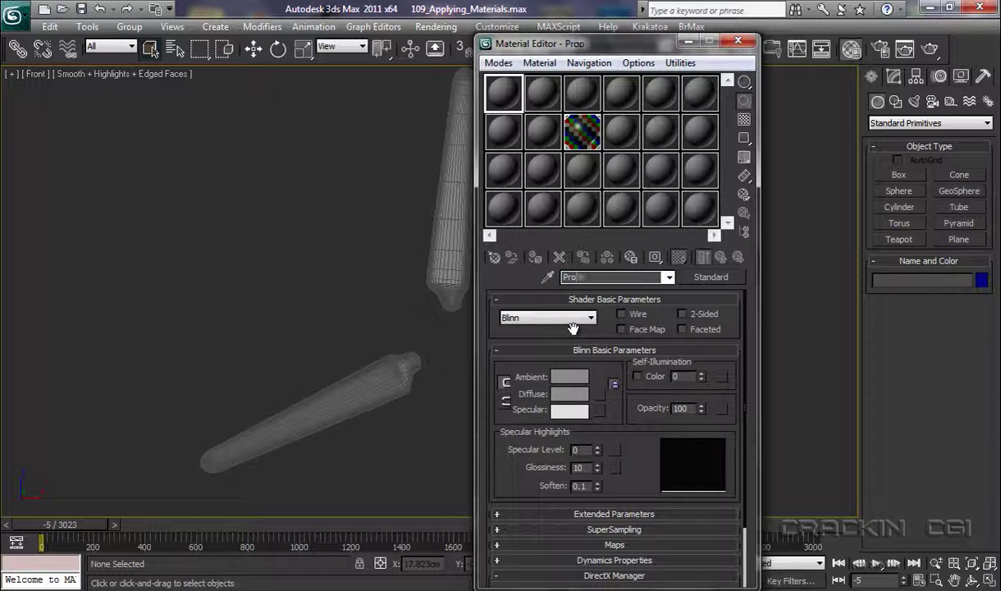
pyautogui.write('_Blade')
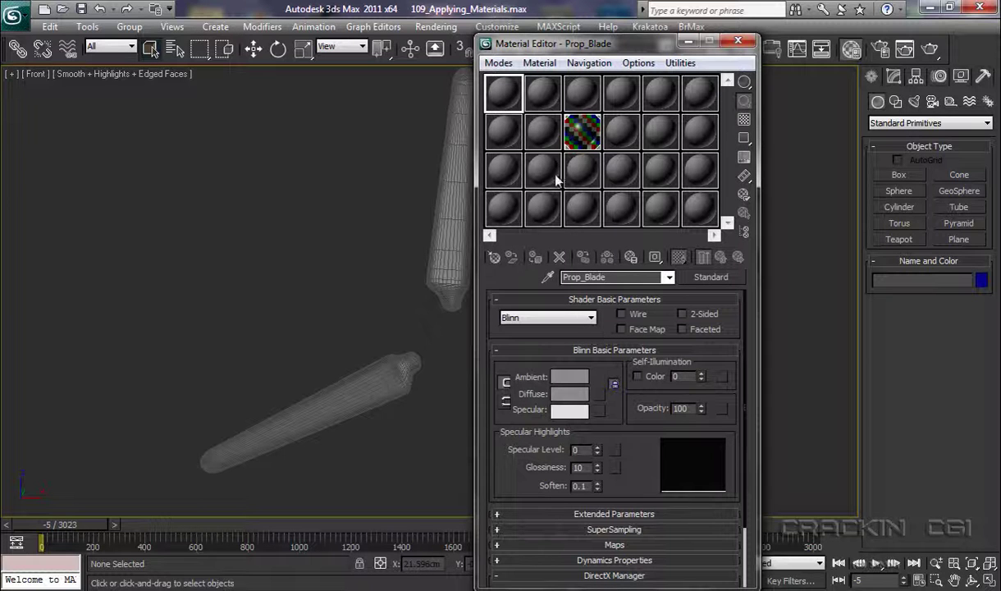
pyautogui.doubleClick(509, 97)
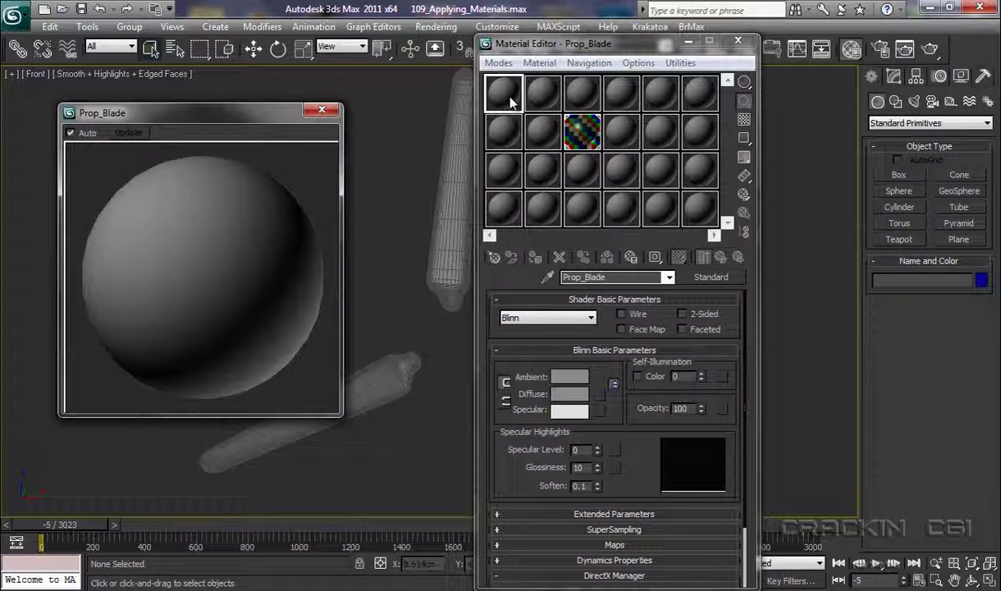
# Step: Change Prop_Blade to a Multi/Sub-Object material, discarding the old material, and set its number of sub-materials to 2
pyautogui.click(711, 278)
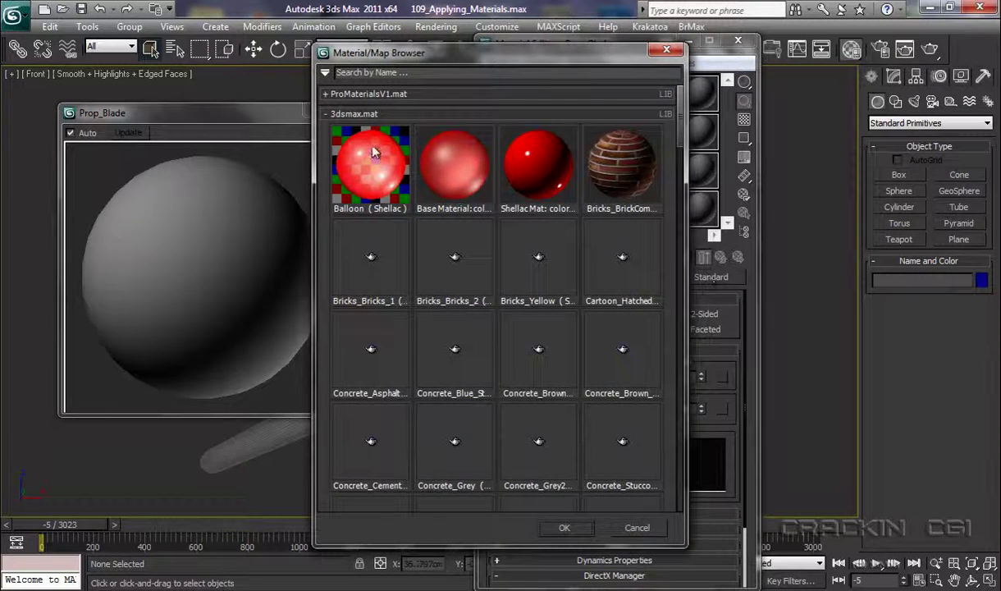
pyautogui.click(328, 115)
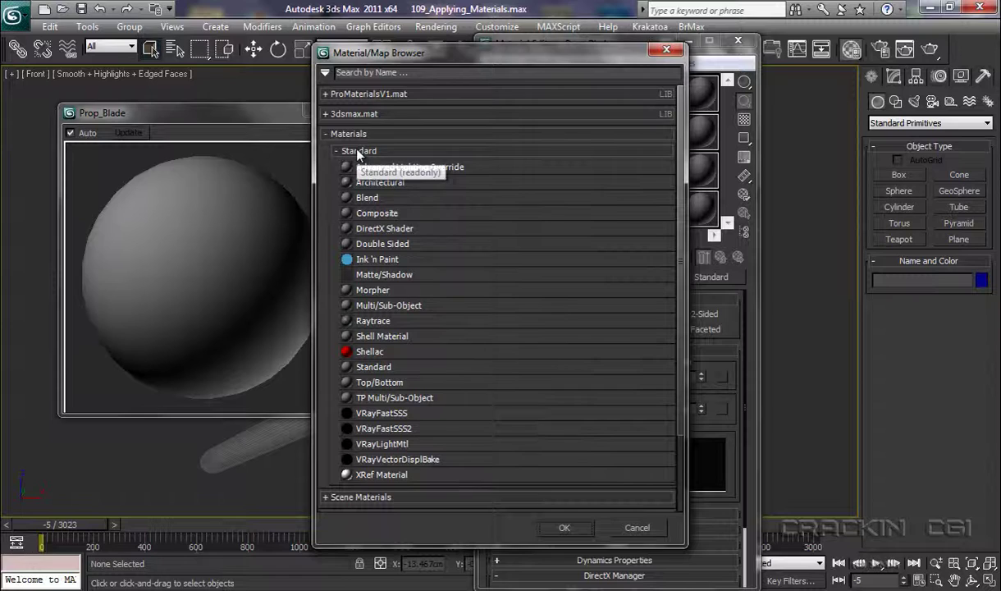
pyautogui.doubleClick(384, 305)
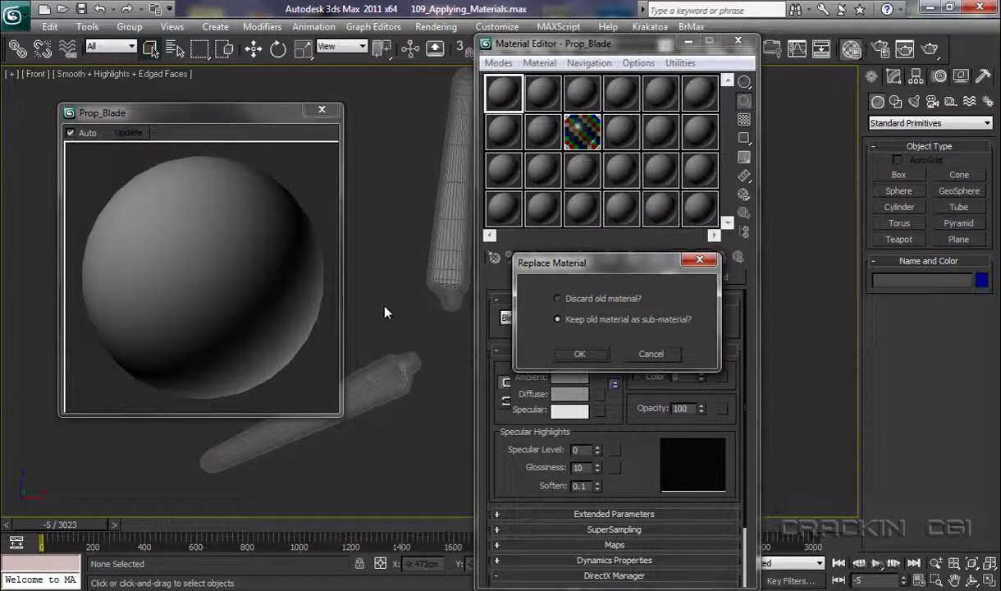
pyautogui.click(558, 299)
pyautogui.click(581, 354)
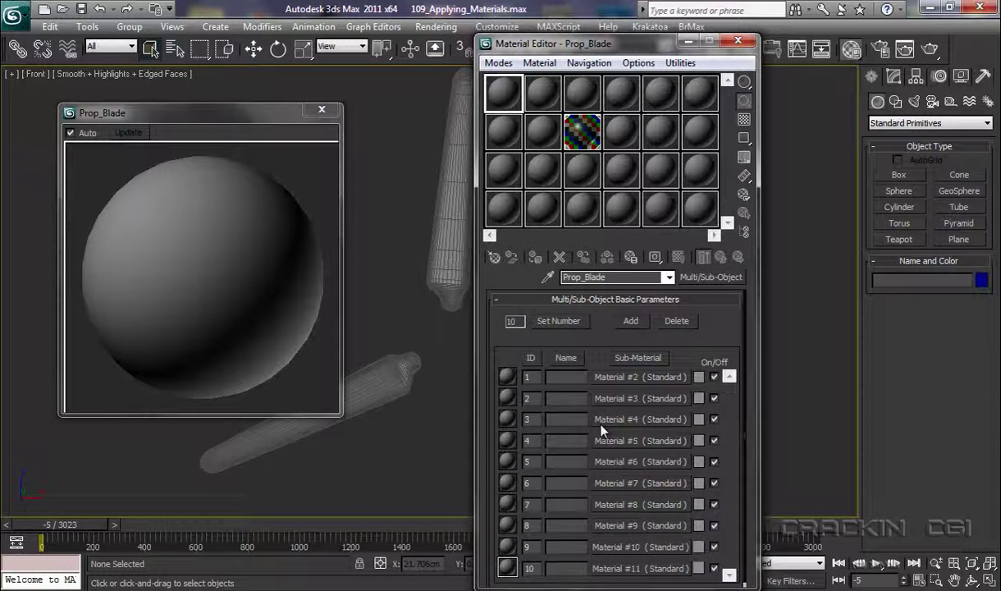
pyautogui.click(561, 322)
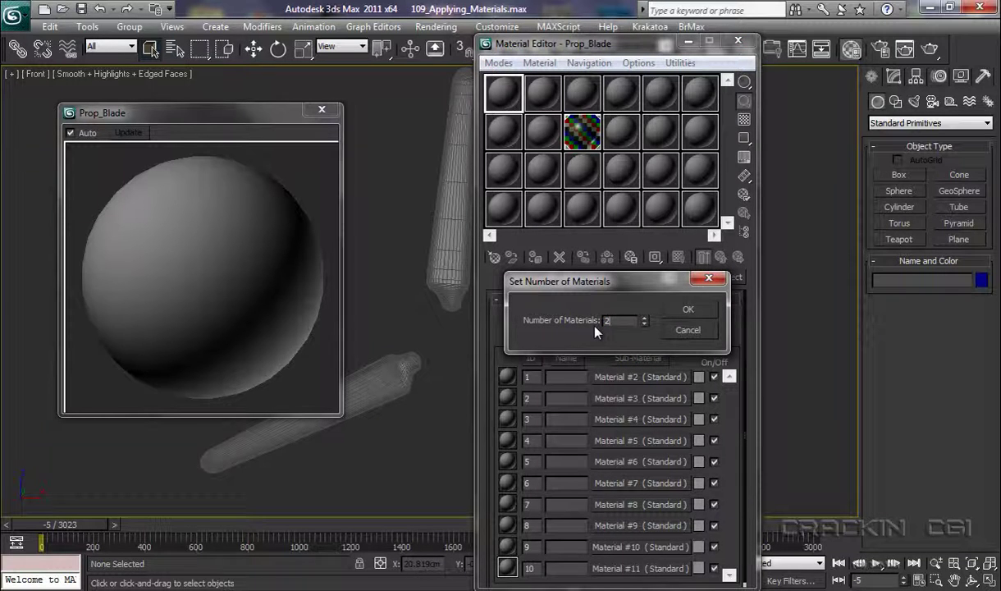
pyautogui.click(684, 310)
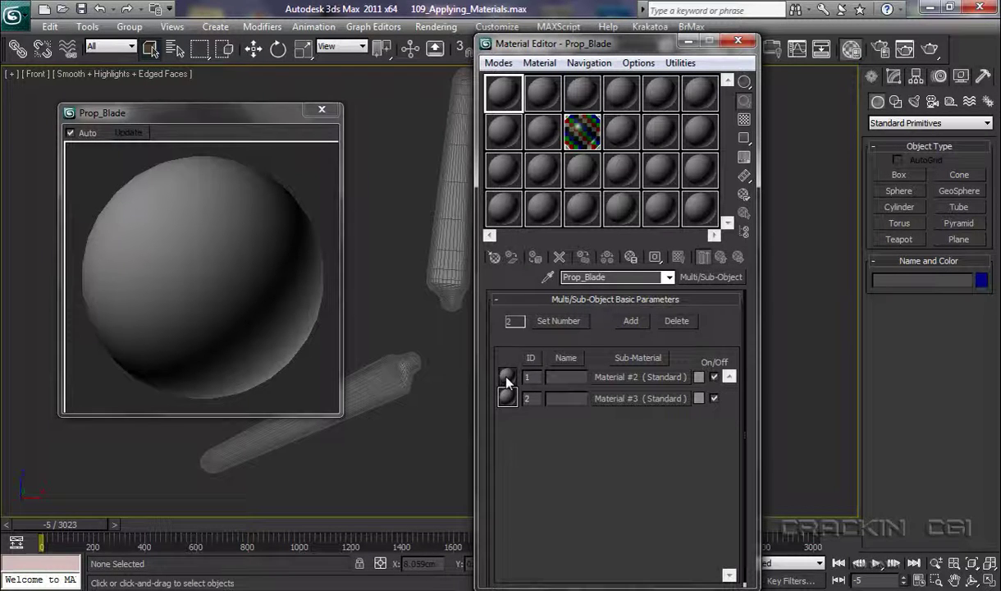
# Step: Give sub-material 1 a black diffuse colour and a specular level of 24, and return to the parent material
pyautogui.click(637, 377)
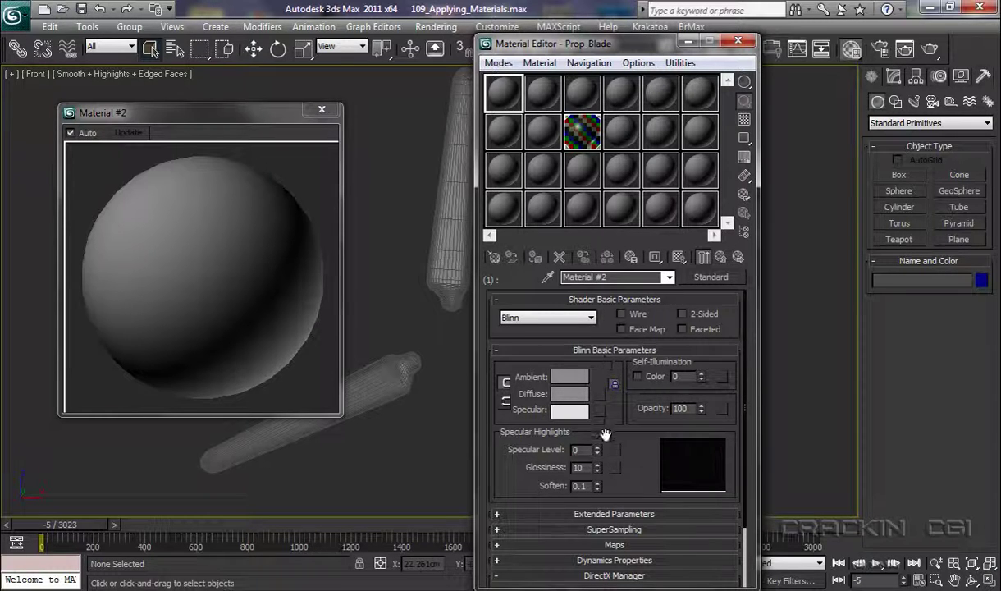
pyautogui.click(572, 395)
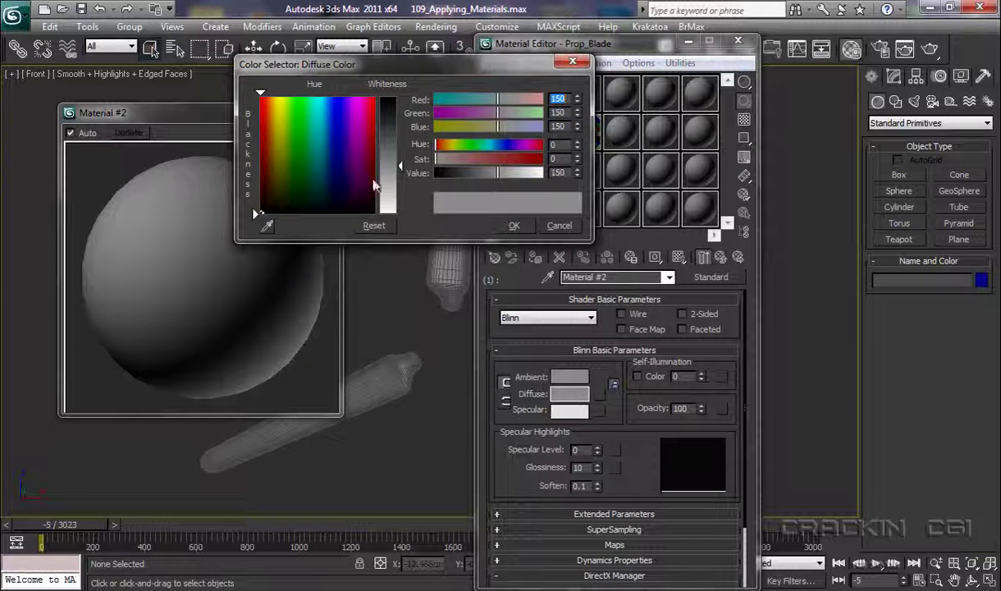
pyautogui.moveTo(403, 171); pyautogui.dragTo(403, 94)
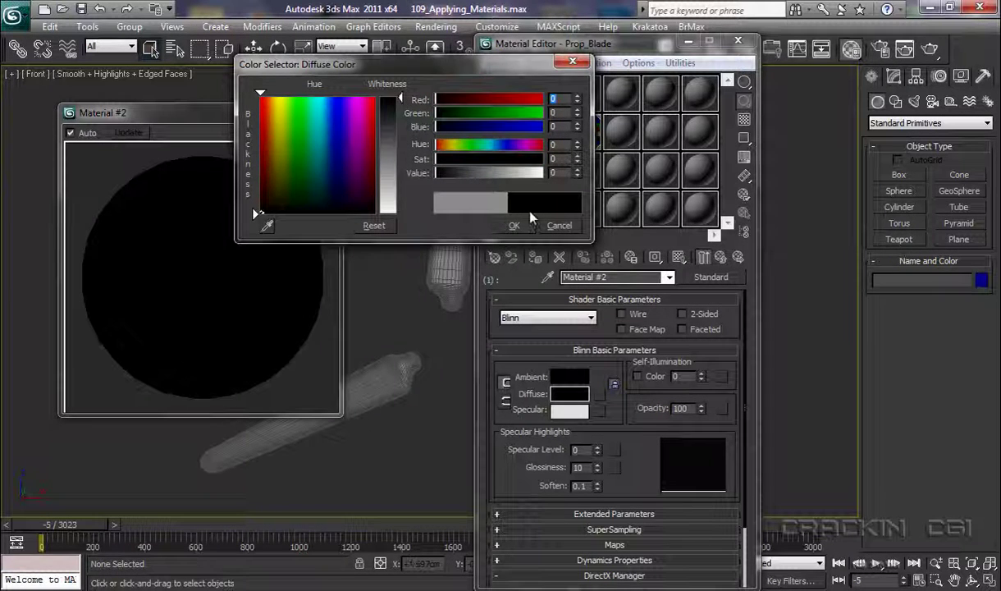
pyautogui.click(513, 226)
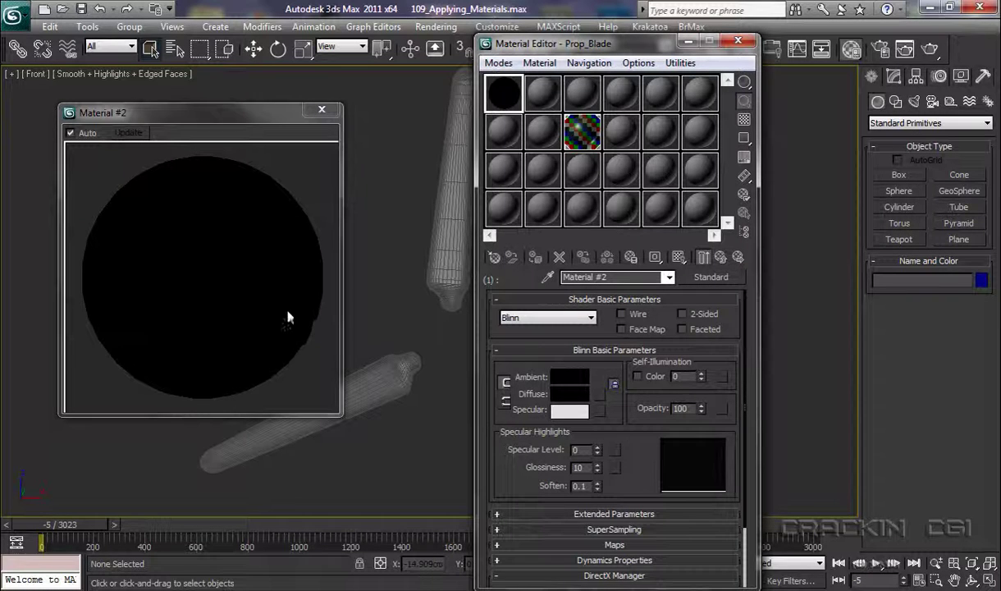
pyautogui.moveTo(598, 453); pyautogui.dragTo(596, 432)
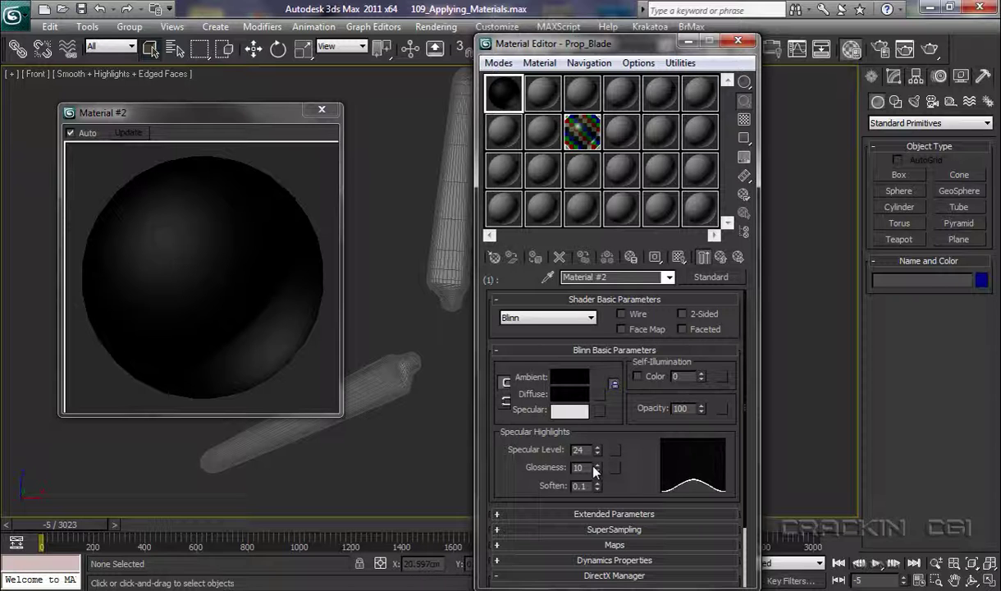
pyautogui.click(721, 260)
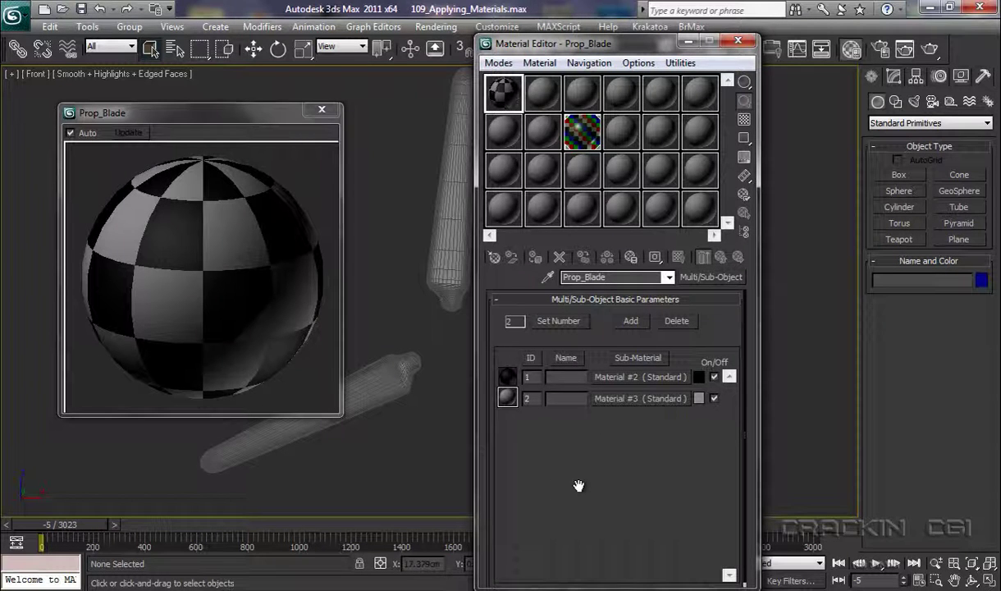
pyautogui.write('Pro')
pyautogui.write('p_B')
pyautogui.write('lade')
pyautogui.press('Return')
# Step: Give sub-material 2 a dark yellow diffuse colour (158, 126, 0) and a specular level of 33, and return to the parent material
pyautogui.click(641, 399)
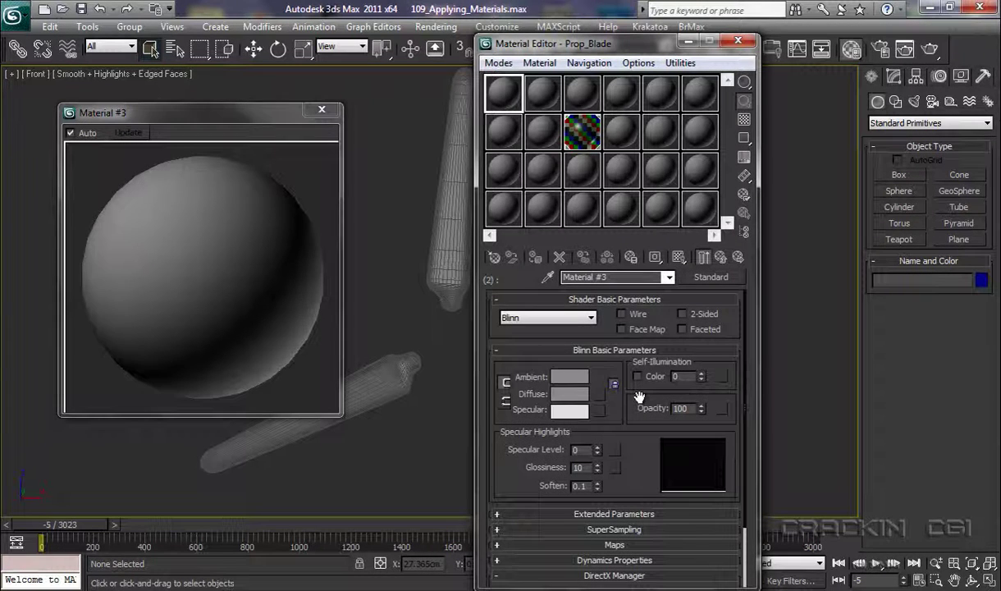
pyautogui.click(567, 396)
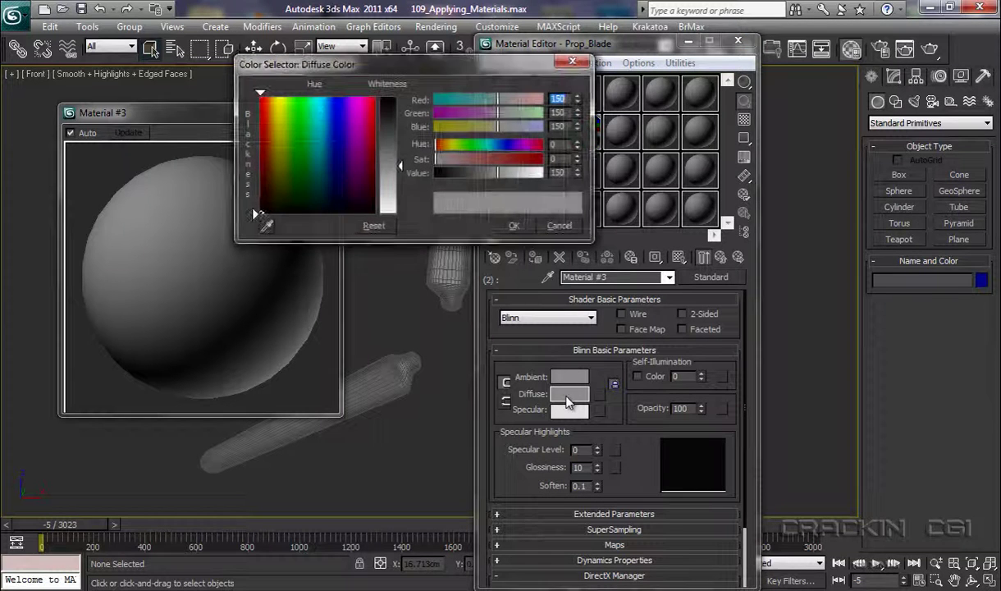
pyautogui.click(275, 161)
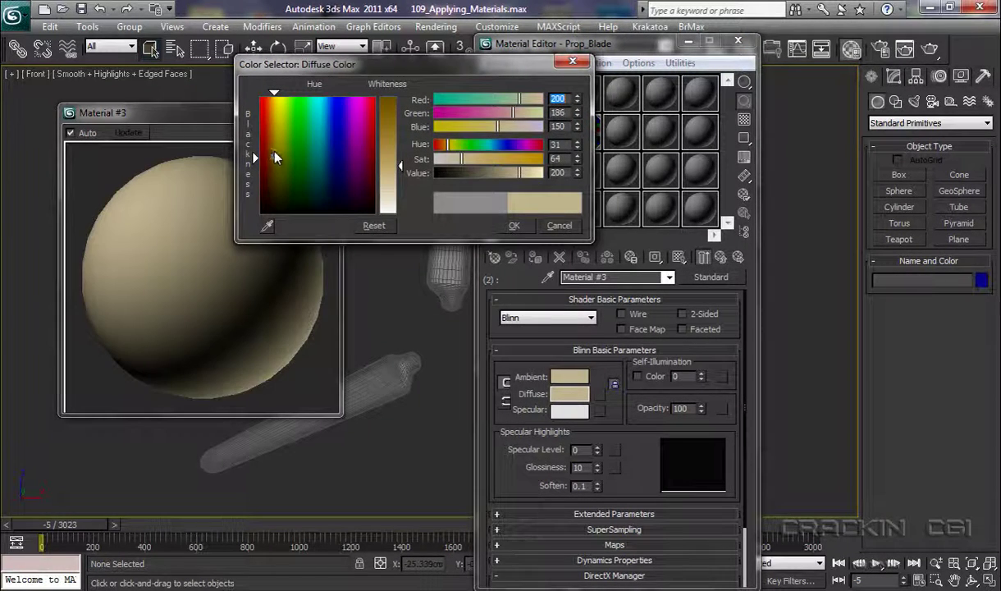
pyautogui.moveTo(275, 156); pyautogui.dragTo(277, 143)
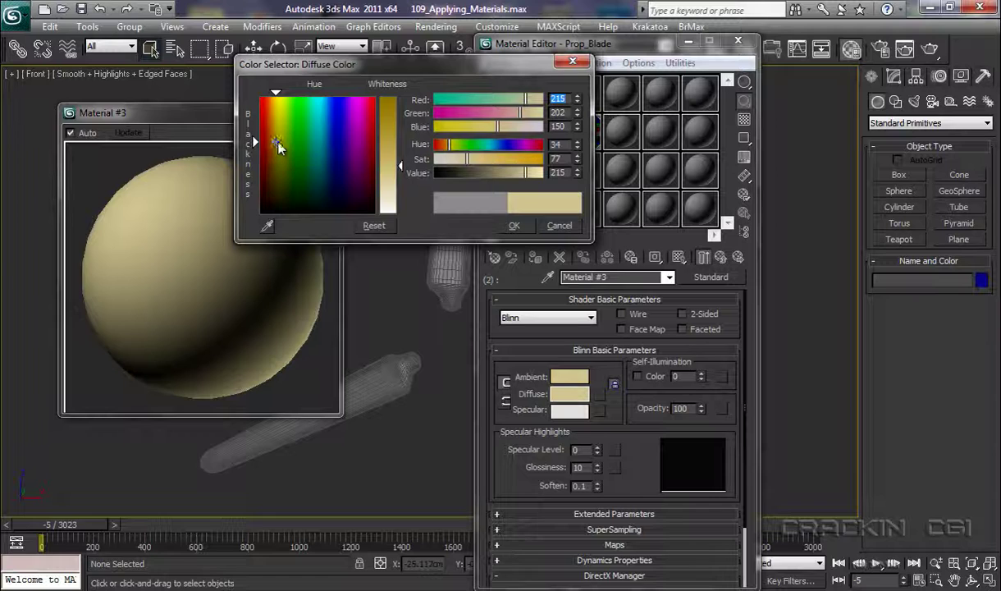
pyautogui.moveTo(401, 165); pyautogui.dragTo(401, 98)
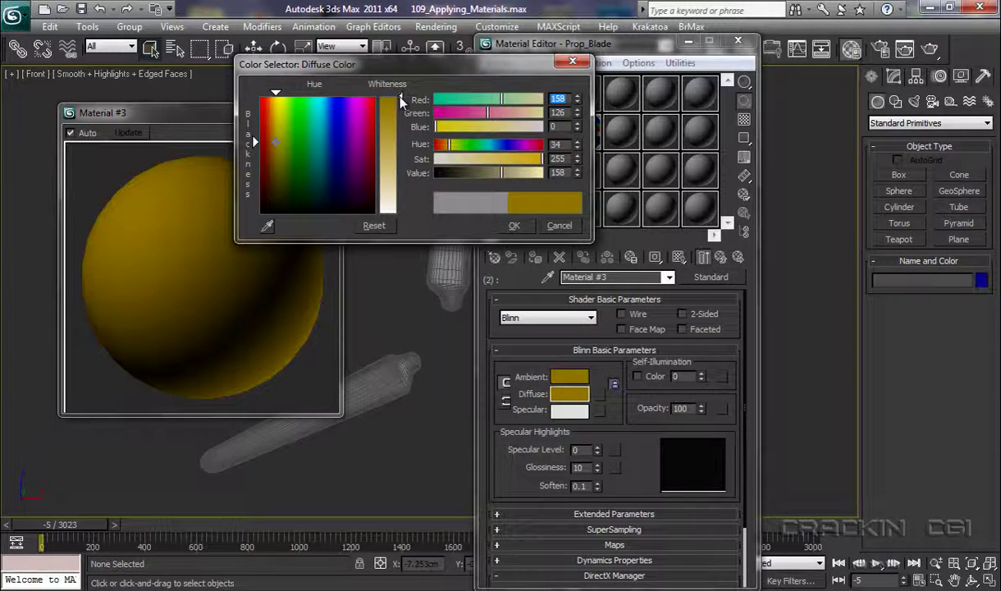
pyautogui.click(512, 226)
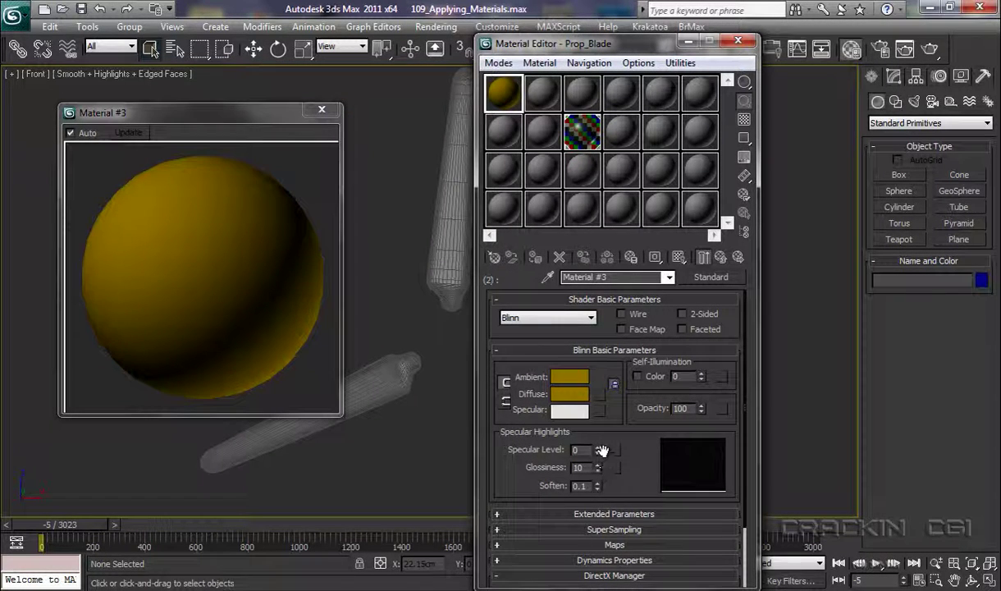
pyautogui.moveTo(598, 452); pyautogui.dragTo(599, 425)
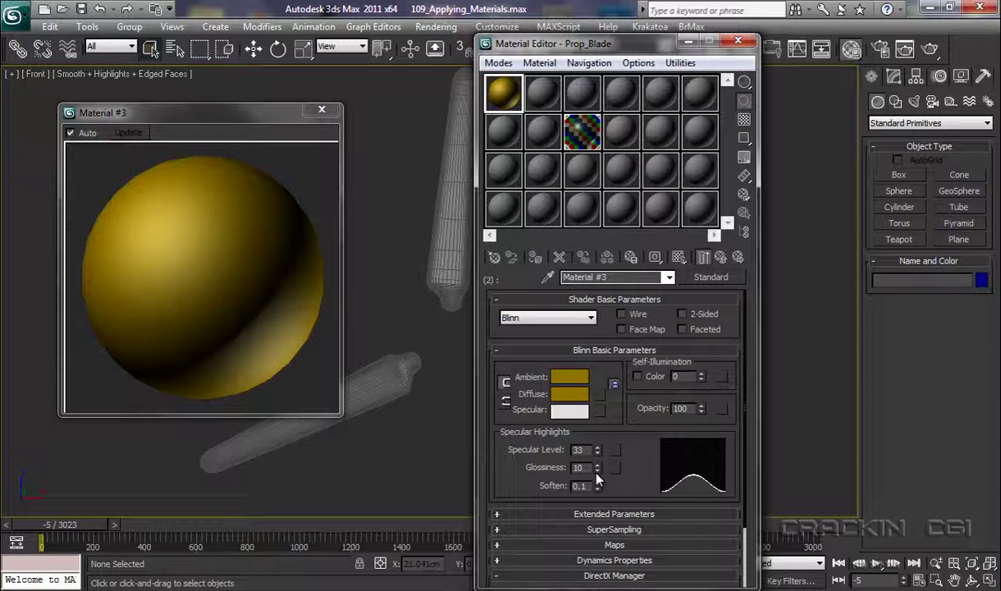
pyautogui.click(721, 260)
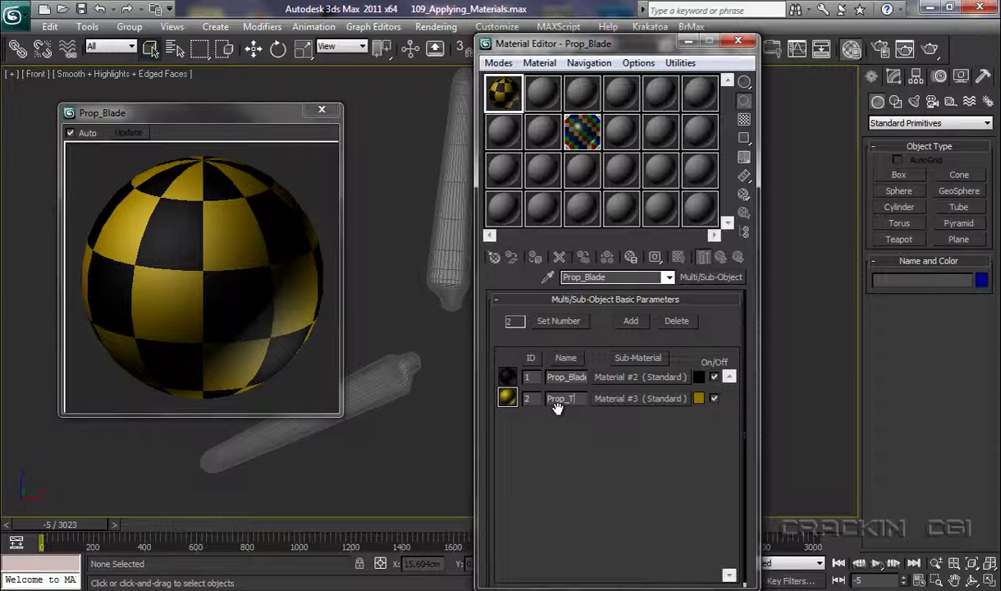
# Step: Name the sub-materials Prop_Blade and Prop_Tip, apply the Prop_Blade material to the propeller blades and close the material editor
pyautogui.doubleClick(555, 401)
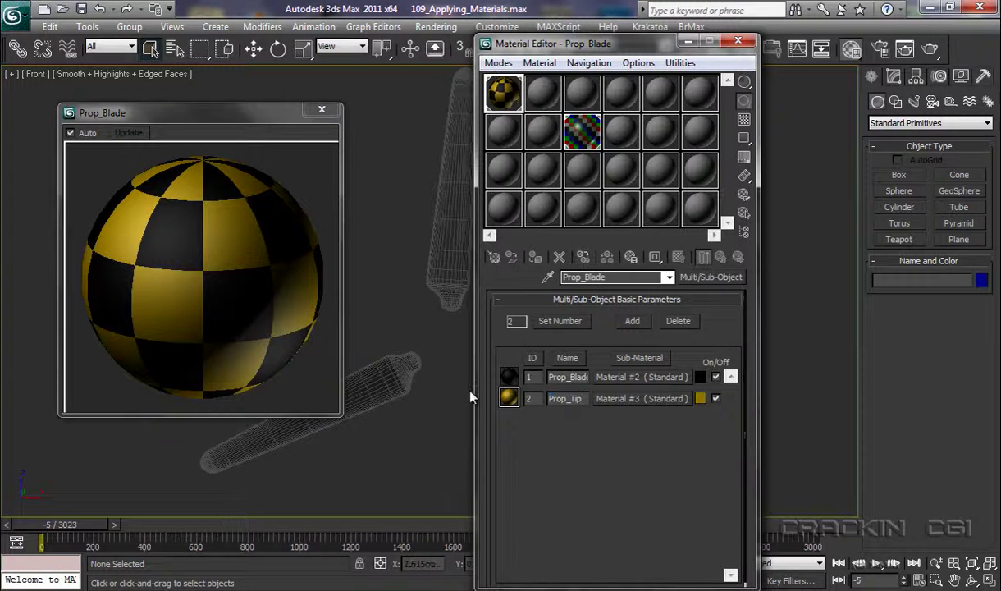
pyautogui.moveTo(506, 97); pyautogui.dragTo(451, 253)
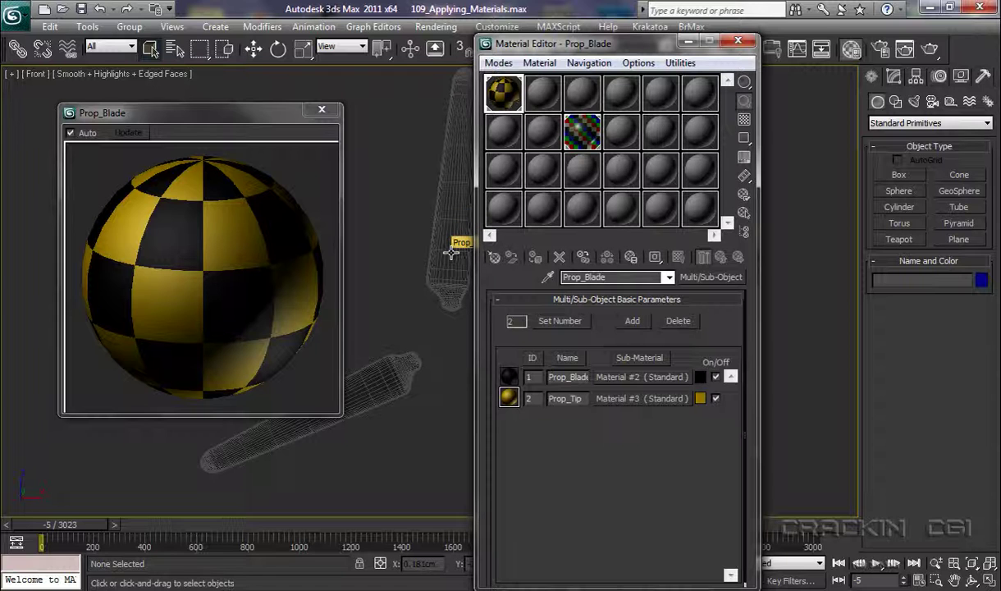
pyautogui.click(737, 43)
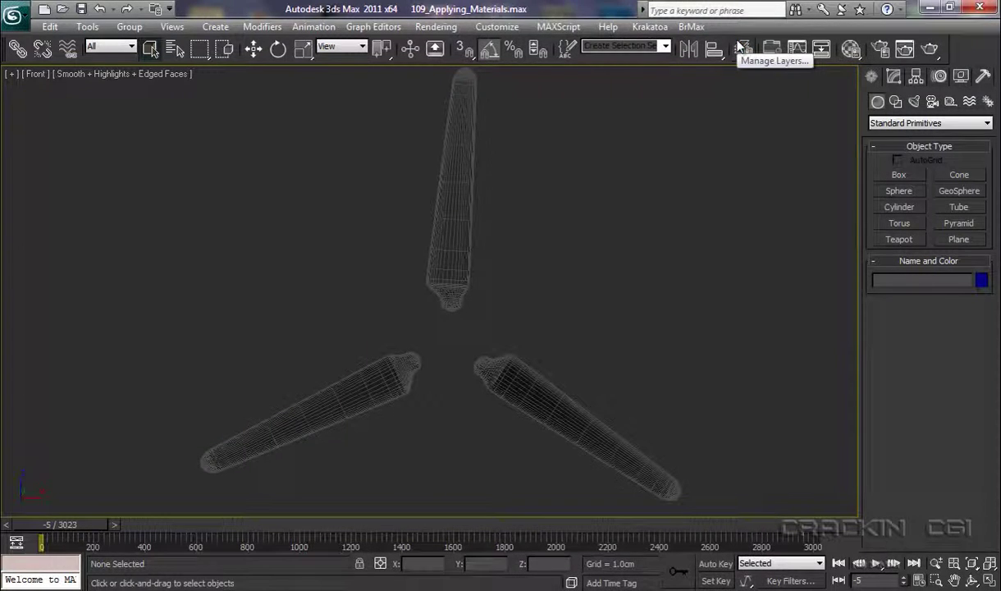
# Step: Open the Prop_Blades object for polygon editing, clear its existing polygon selection and bring up the polygon material ID settings
pyautogui.click(452, 178)
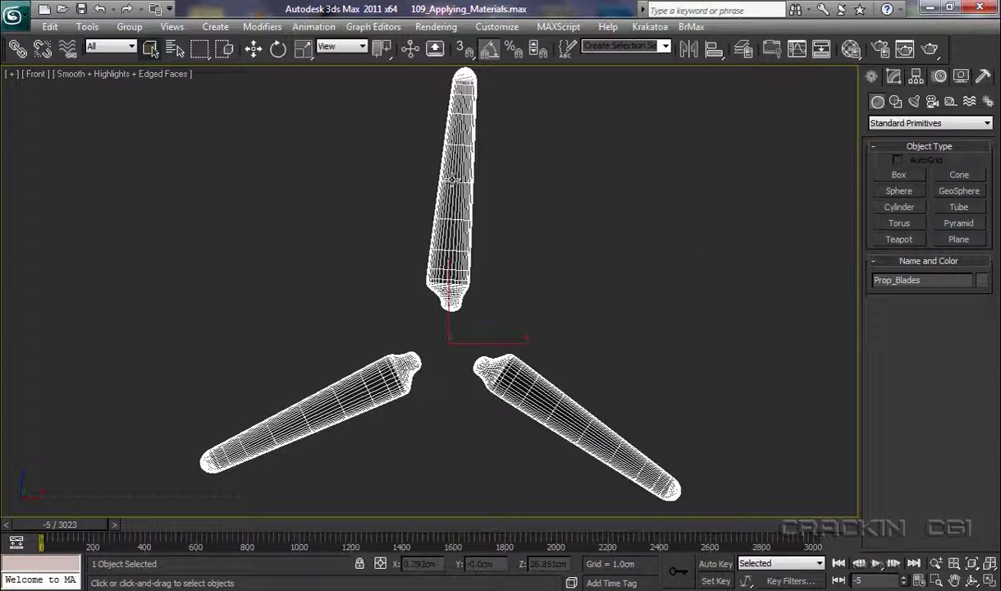
pyautogui.click(894, 77)
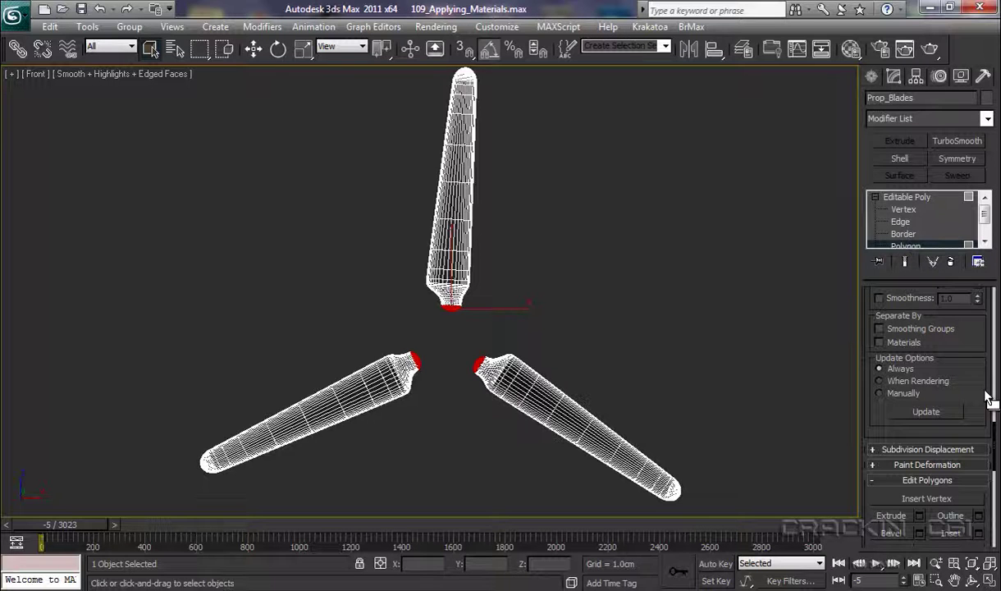
pyautogui.moveTo(994, 454); pyautogui.dragTo(996, 311)
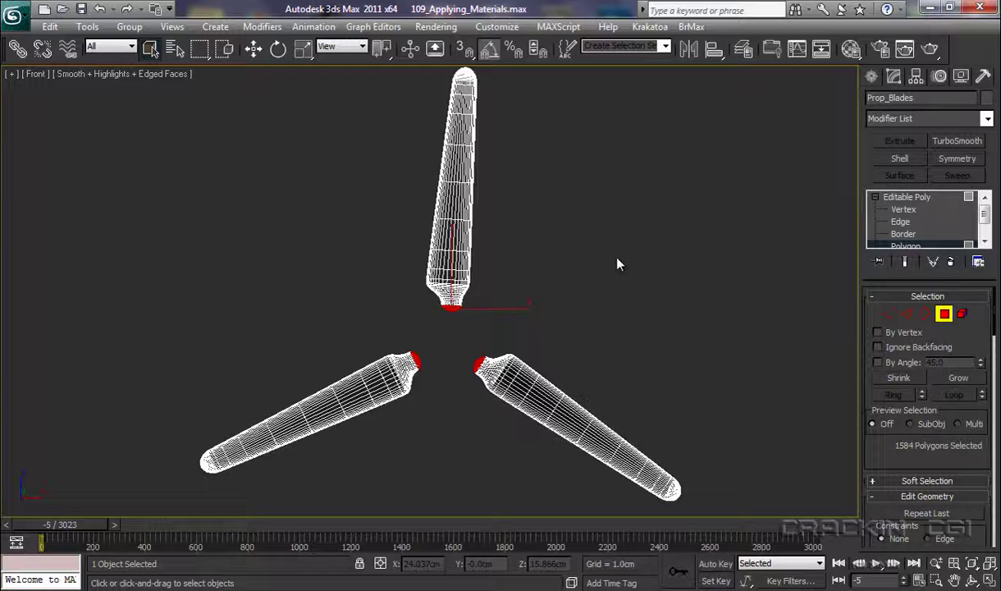
pyautogui.click(507, 272)
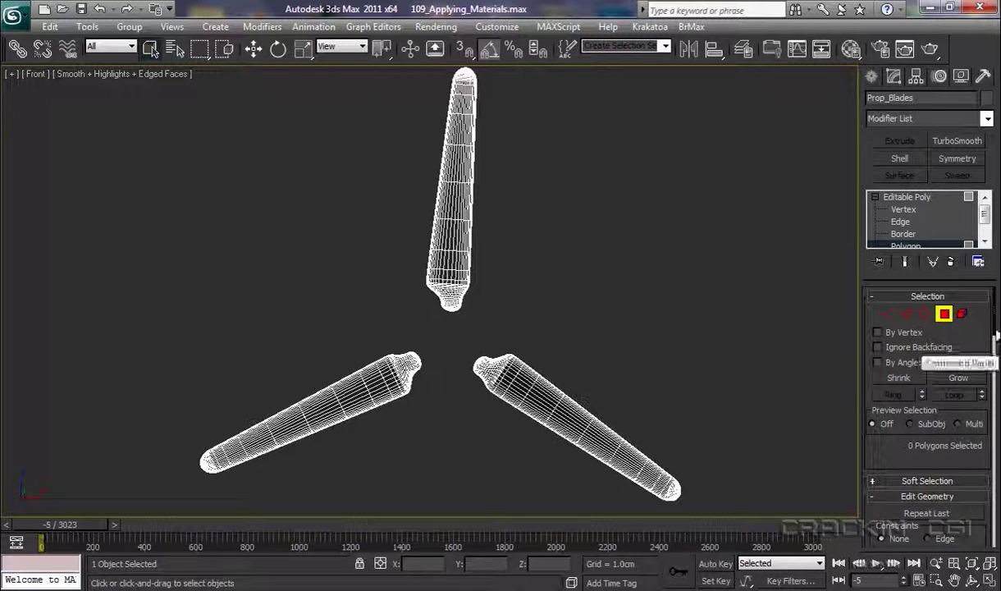
pyautogui.scroll(-10, 995, 328)
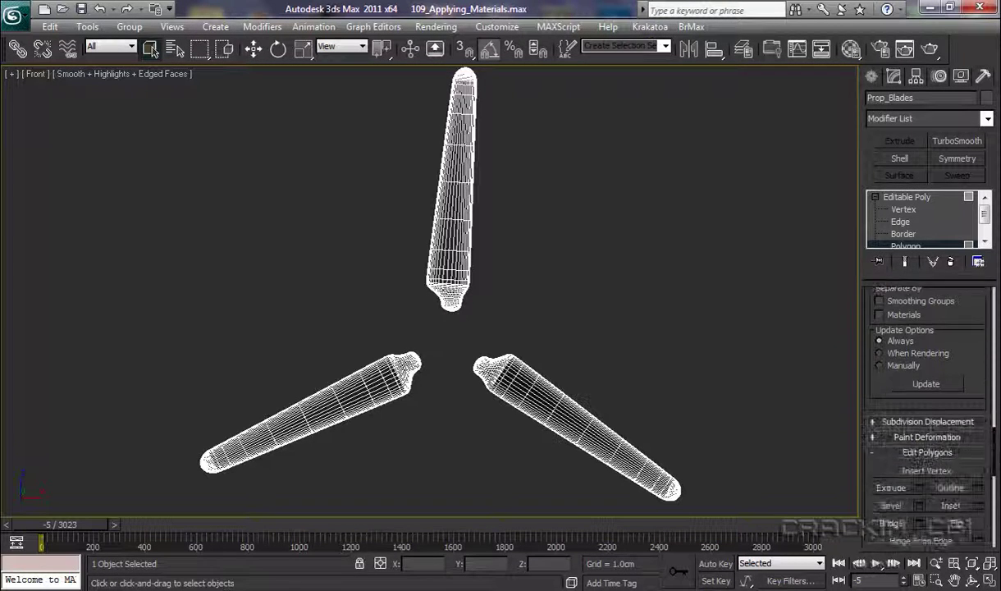
pyautogui.scroll(-8, 928, 394)
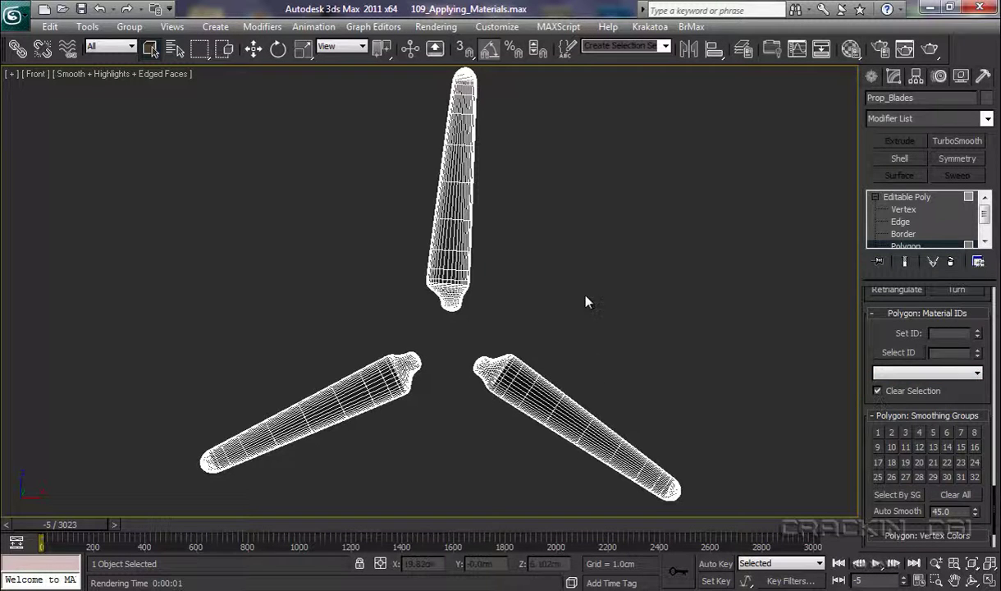
# Step: Select the complete wide ring of polygons just below the rounded tip of the upper propeller blade
pyautogui.moveTo(587, 300); pyautogui.dragTo(566, 410, button='middle')
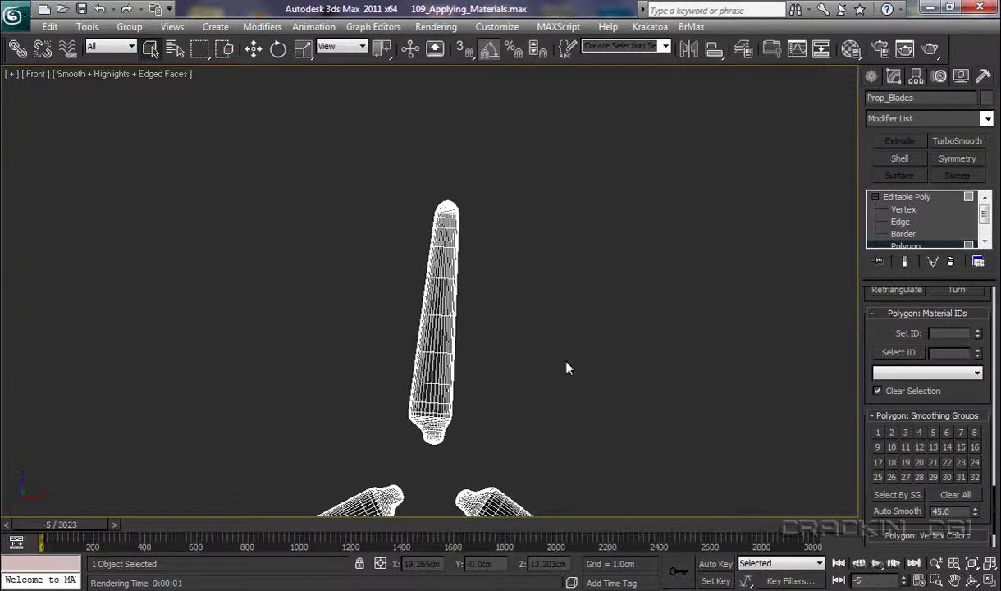
pyautogui.scroll(5, 566, 348)
pyautogui.moveTo(601, 265); pyautogui.dragTo(554, 420, button='middle')
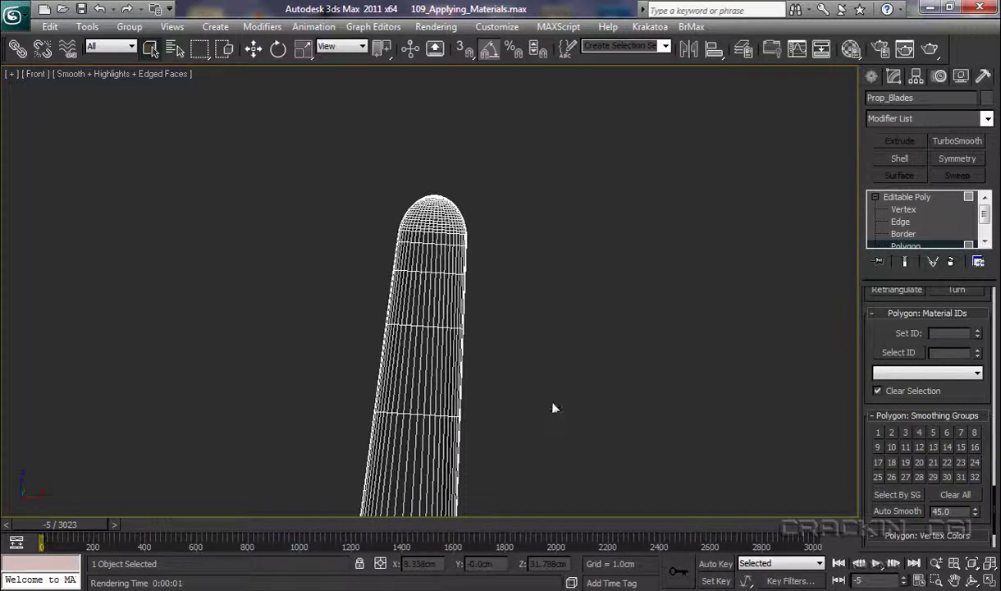
pyautogui.scroll(4, 559, 379)
pyautogui.moveTo(582, 311); pyautogui.dragTo(563, 391, button='middle')
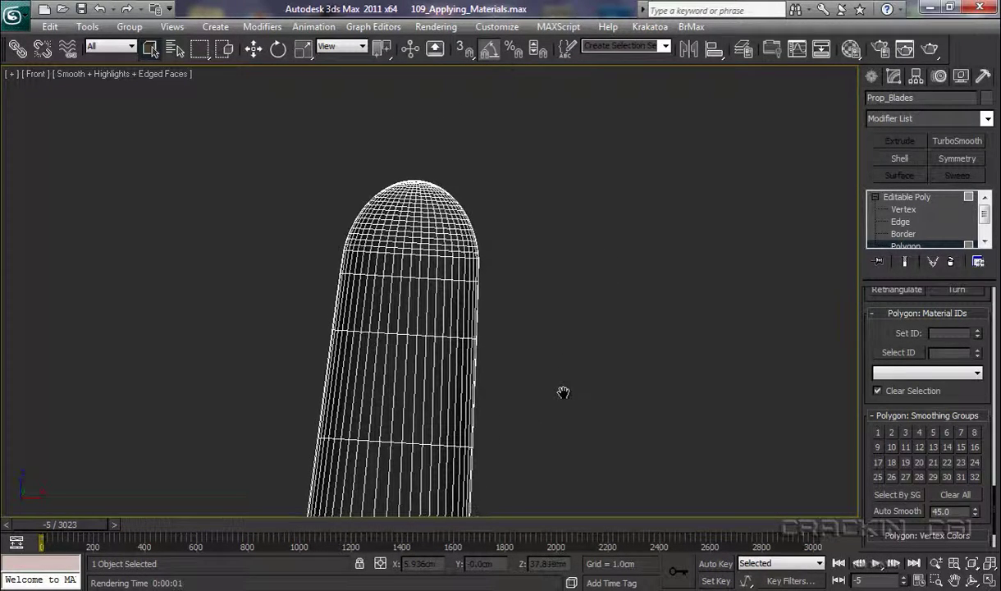
pyautogui.scroll(2, 564, 390)
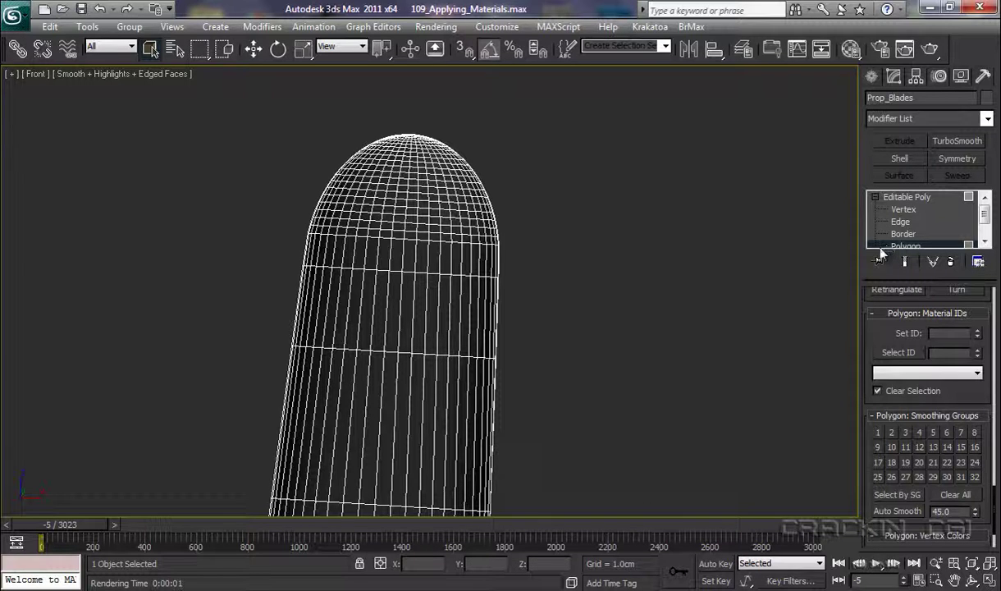
pyautogui.click(384, 257)
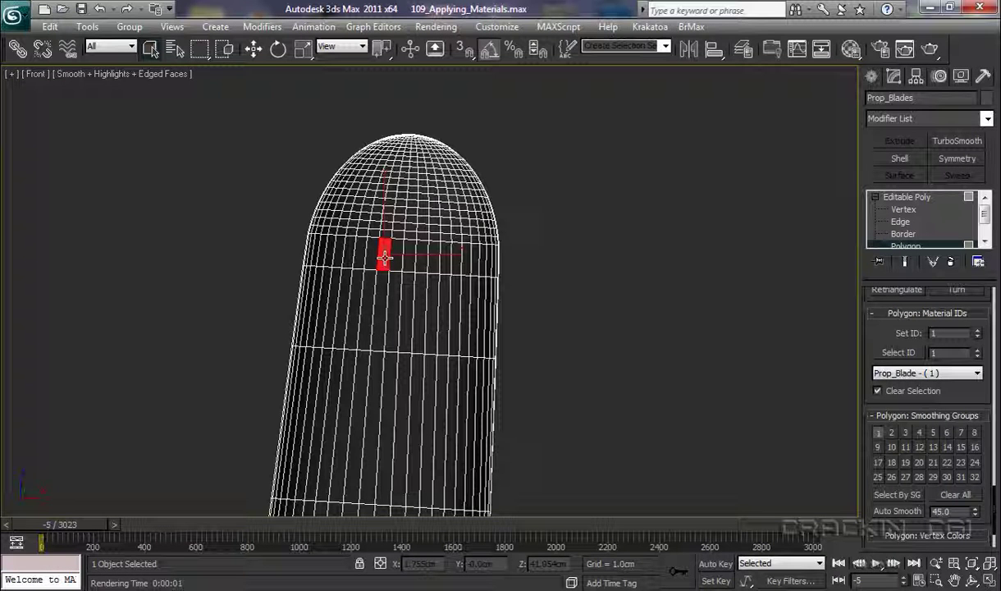
pyautogui.keyDown('shift'); pyautogui.click(396, 257); pyautogui.keyUp('shift')
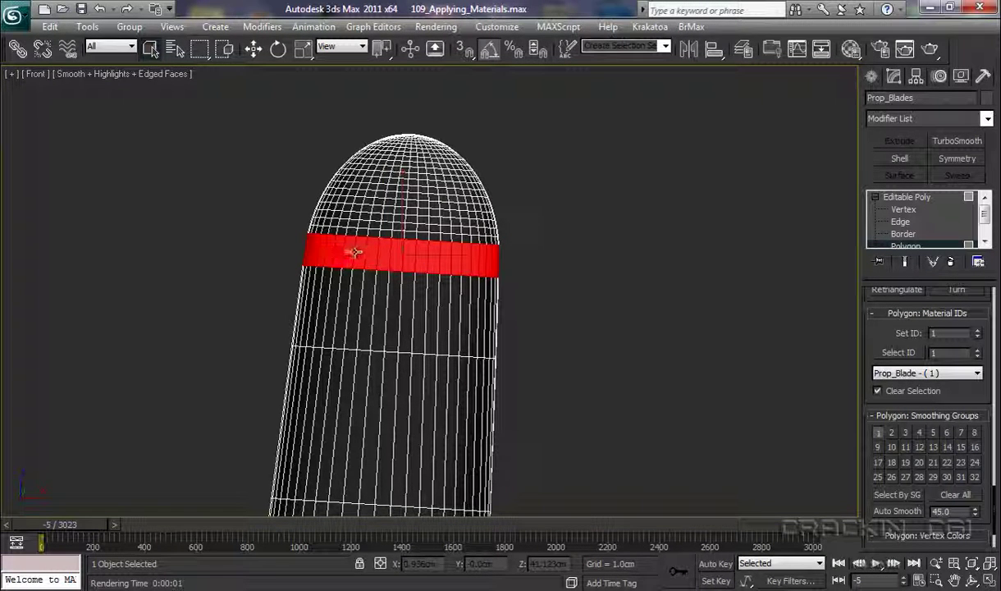
# Step: Add the upper blade's rounded tip to the selection ring by ring plus the remaining cap, leaving a narrow gap above the wide ring
pyautogui.keyDown('shift'); pyautogui.click(378, 218); pyautogui.keyUp('shift')
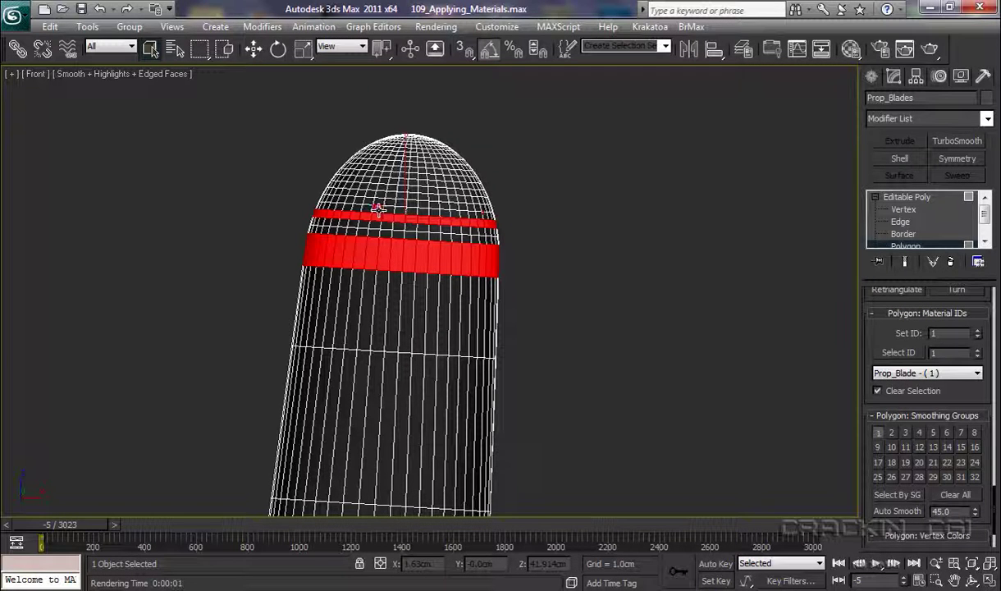
pyautogui.keyDown('ctrl'); pyautogui.click(378, 208); pyautogui.keyUp('ctrl')
pyautogui.keyDown('shift'); pyautogui.click(389, 209); pyautogui.keyUp('shift')
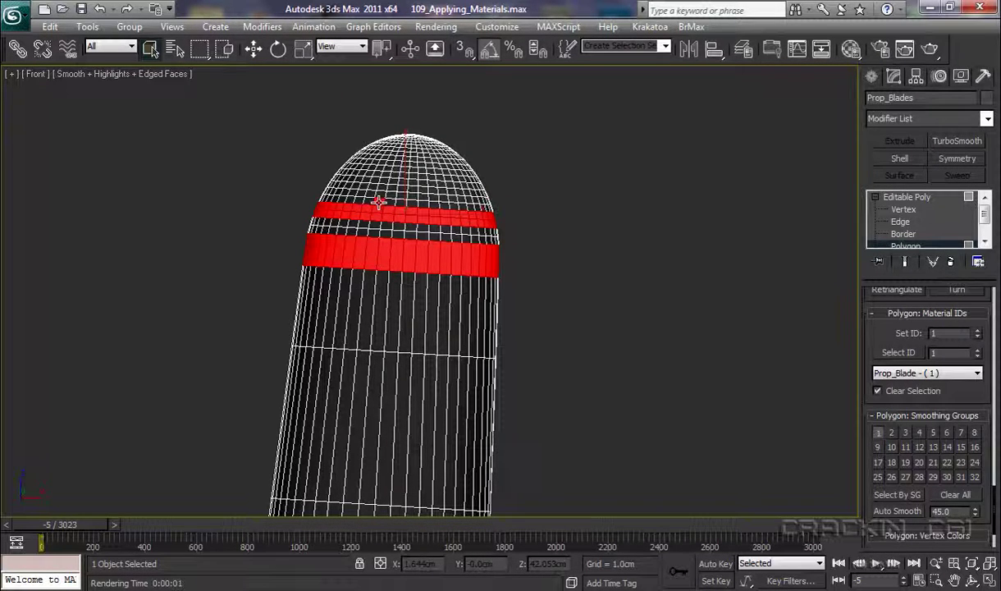
pyautogui.keyDown('ctrl'); pyautogui.click(378, 201); pyautogui.keyUp('ctrl')
pyautogui.keyDown('shift'); pyautogui.click(385, 202); pyautogui.keyUp('shift')
pyautogui.keyDown('ctrl'); pyautogui.click(380, 191); pyautogui.keyUp('ctrl')
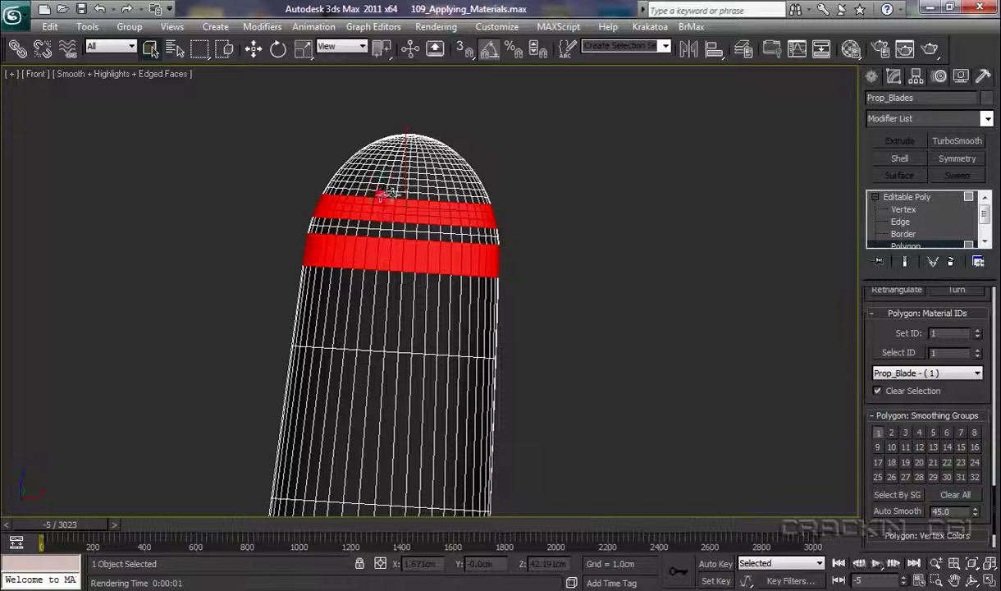
pyautogui.keyDown('shift'); pyautogui.click(383, 189); pyautogui.keyUp('shift')
pyautogui.keyDown('ctrl'); pyautogui.click(383, 184); pyautogui.keyUp('ctrl')
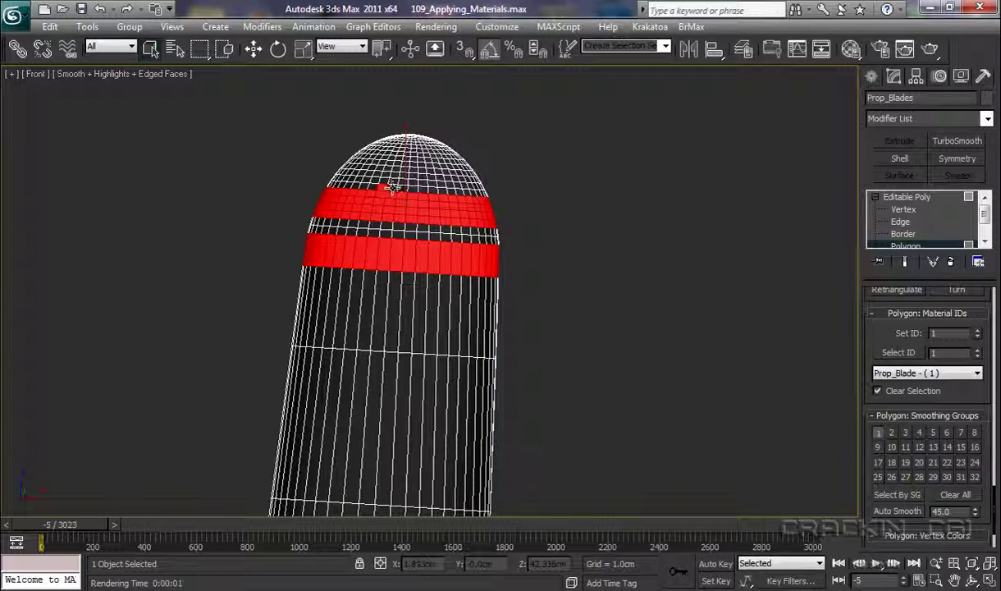
pyautogui.keyDown('shift'); pyautogui.click(384, 183); pyautogui.keyUp('shift')
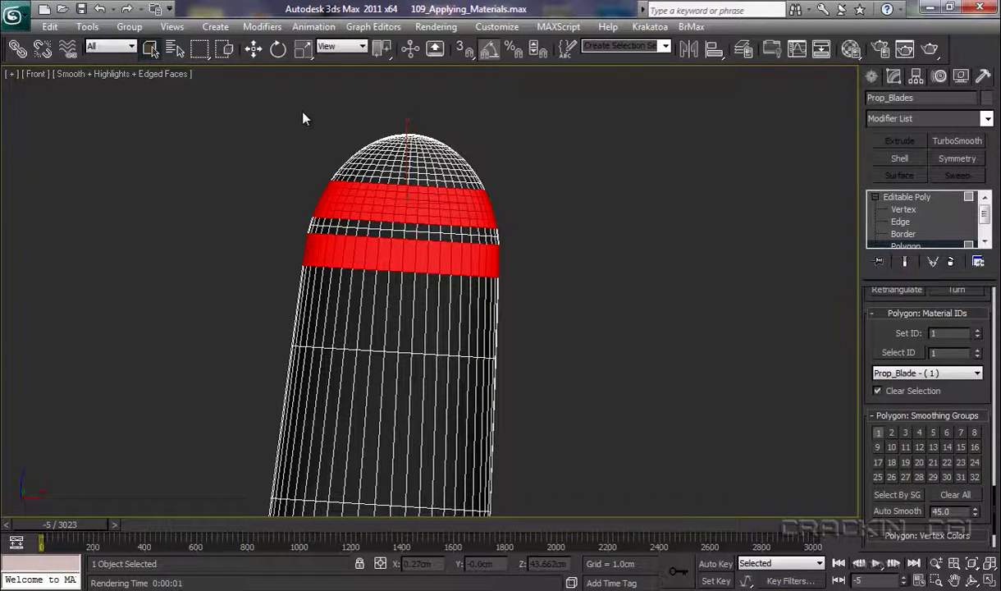
pyautogui.moveTo(281, 107); pyautogui.dragTo(518, 207)
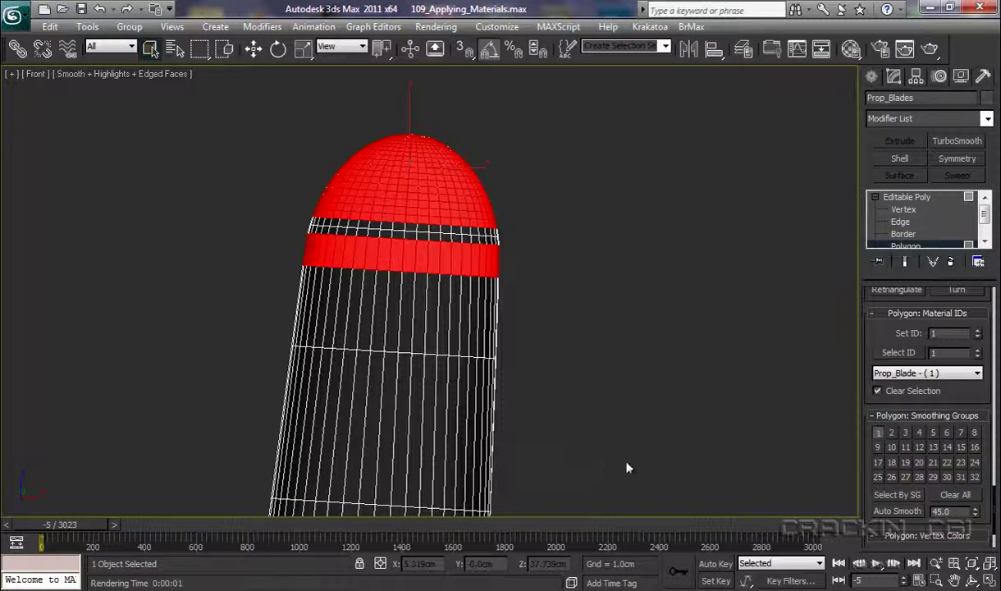
# Step: Add the complete wide polygon ring just below the lower-right blade's rounded tip to the selection
pyautogui.scroll(-5, 615, 363)
pyautogui.moveTo(610, 402); pyautogui.dragTo(457, 144, button='middle')
pyautogui.moveTo(532, 356); pyautogui.dragTo(505, 148, button='middle')
pyautogui.moveTo(565, 386); pyautogui.dragTo(467, 136, button='middle')
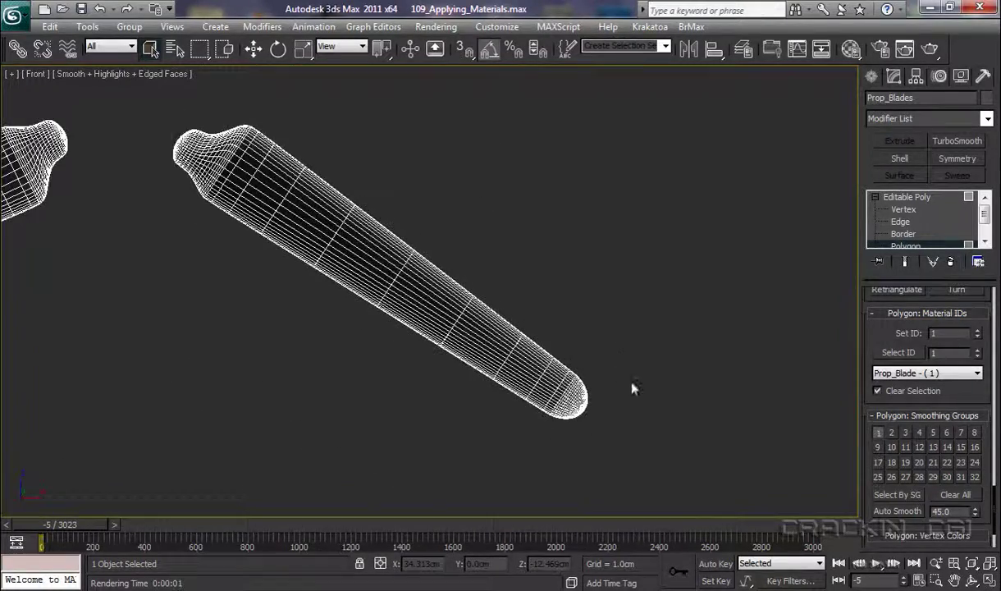
pyautogui.scroll(5, 513, 292)
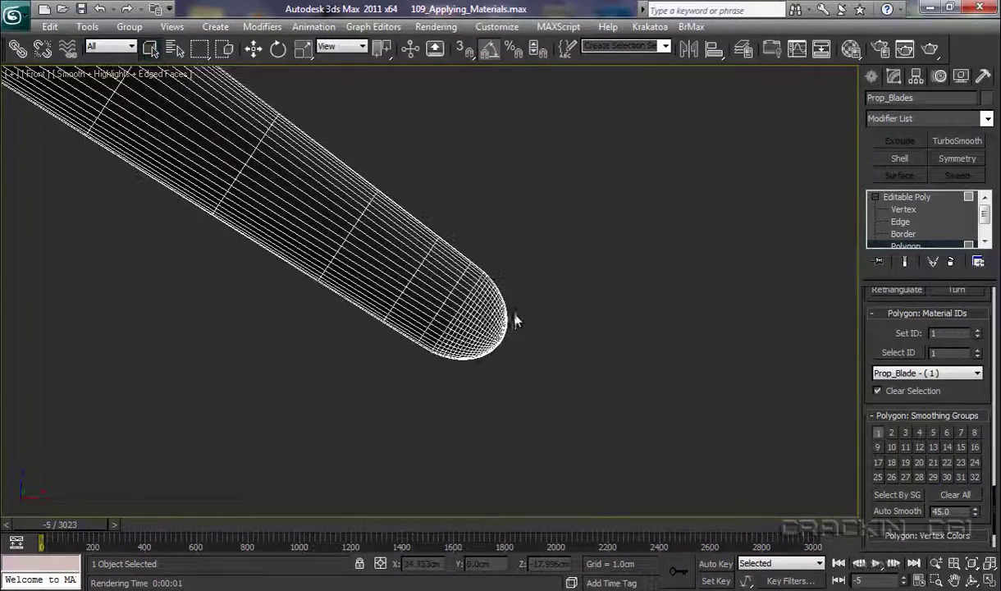
pyautogui.scroll(4, 515, 322)
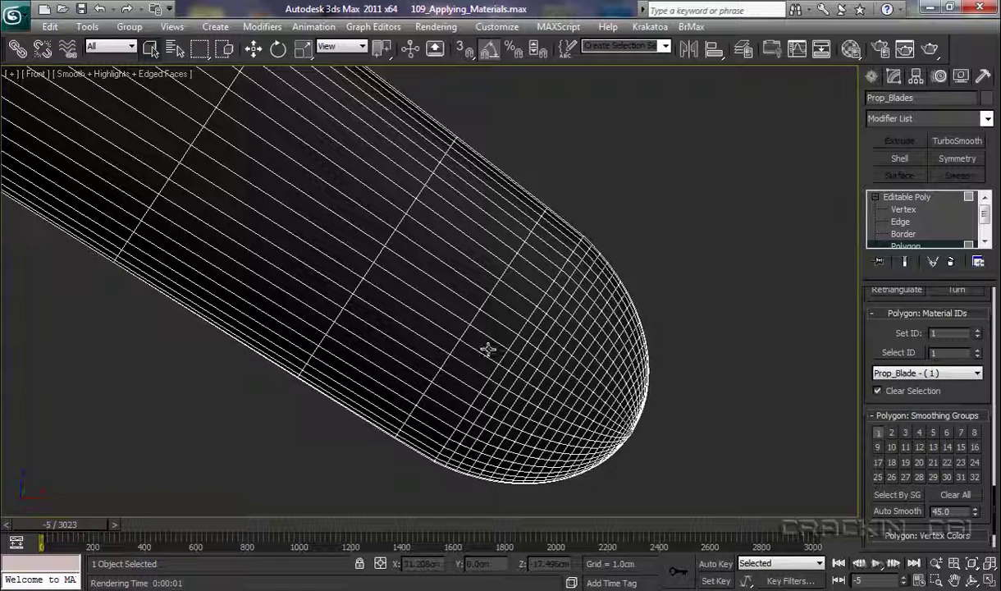
pyautogui.moveTo(465, 329); pyautogui.dragTo(488, 357)
pyautogui.keyDown('shift'); pyautogui.click(475, 322); pyautogui.keyUp('shift')
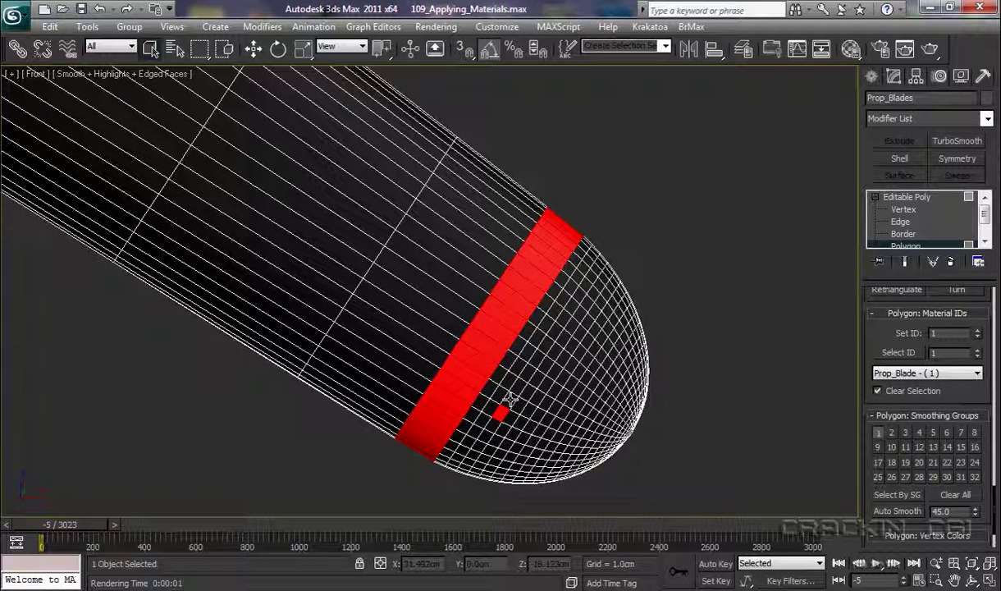
# Step: Add the lower-right blade's rounded tip to the selection ring by ring plus the remaining cap, leaving a narrow gap beside the wide ring
pyautogui.keyDown('shift'); pyautogui.click(511, 397); pyautogui.keyUp('shift')
pyautogui.keyDown('shift'); pyautogui.click(514, 408); pyautogui.keyUp('shift')
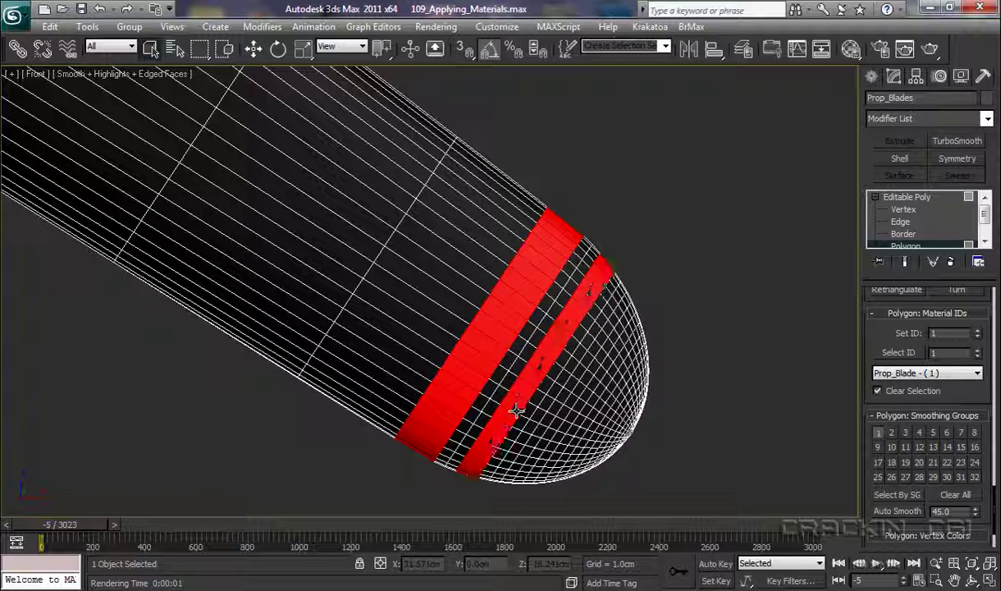
pyautogui.keyDown('shift'); pyautogui.click(523, 409); pyautogui.keyUp('shift')
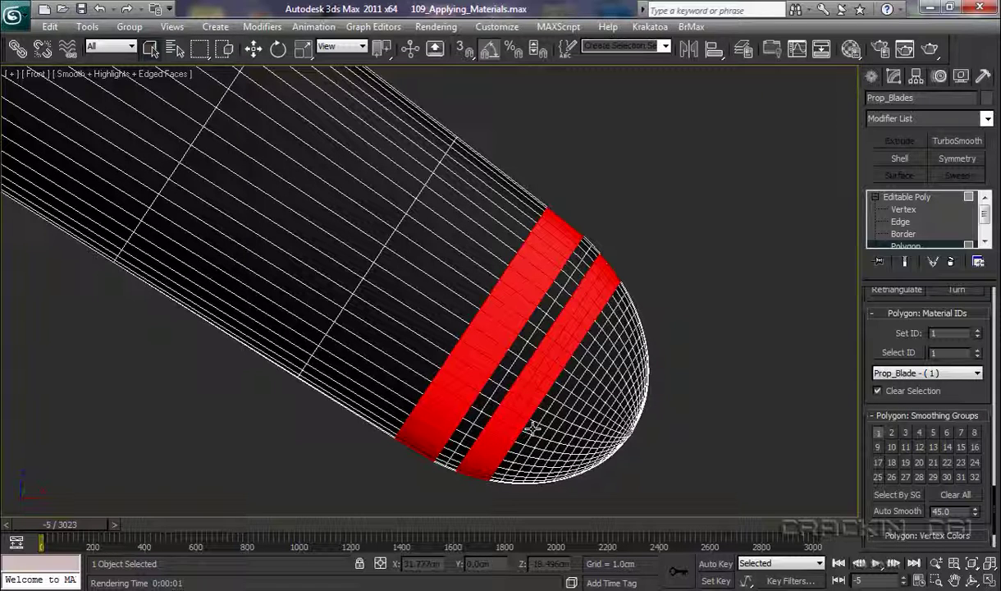
pyautogui.keyDown('shift'); pyautogui.click(537, 416); pyautogui.keyUp('shift')
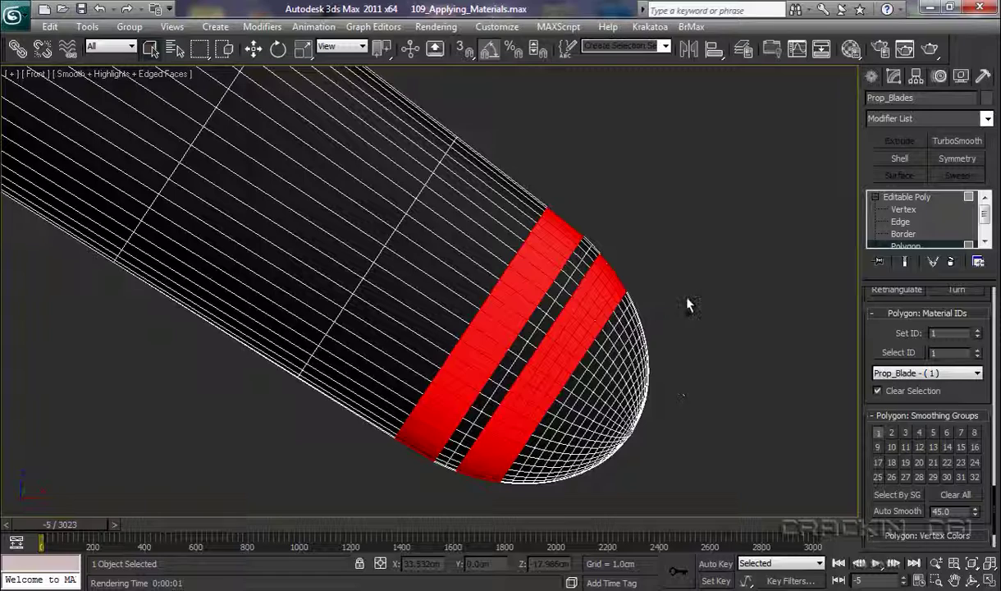
pyautogui.keyDown('ctrl'); pyautogui.moveTo(683, 297); pyautogui.dragTo(600, 476); pyautogui.keyUp('ctrl')
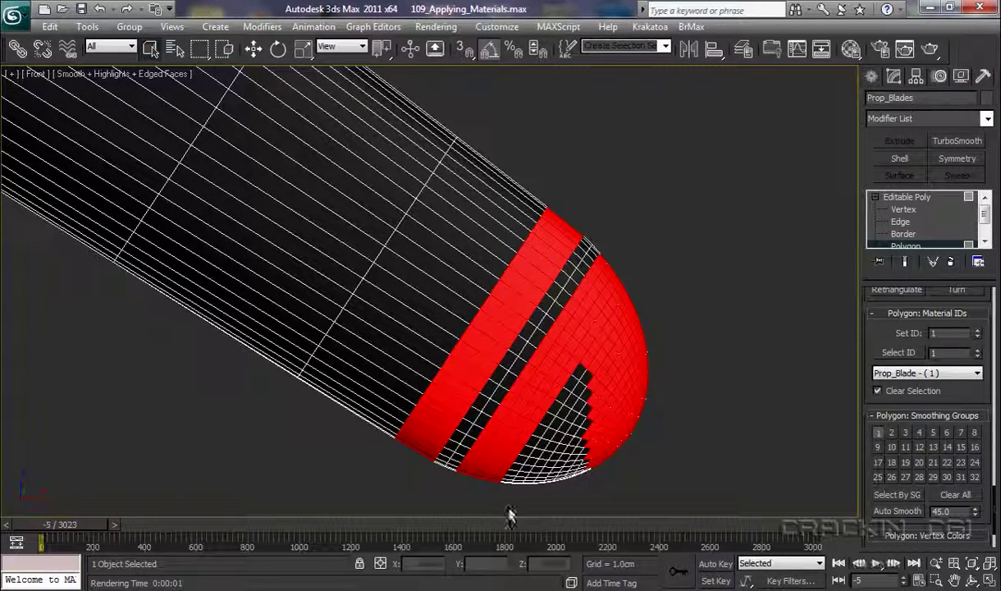
pyautogui.keyDown('ctrl'); pyautogui.moveTo(474, 485); pyautogui.dragTo(625, 447); pyautogui.keyUp('ctrl')
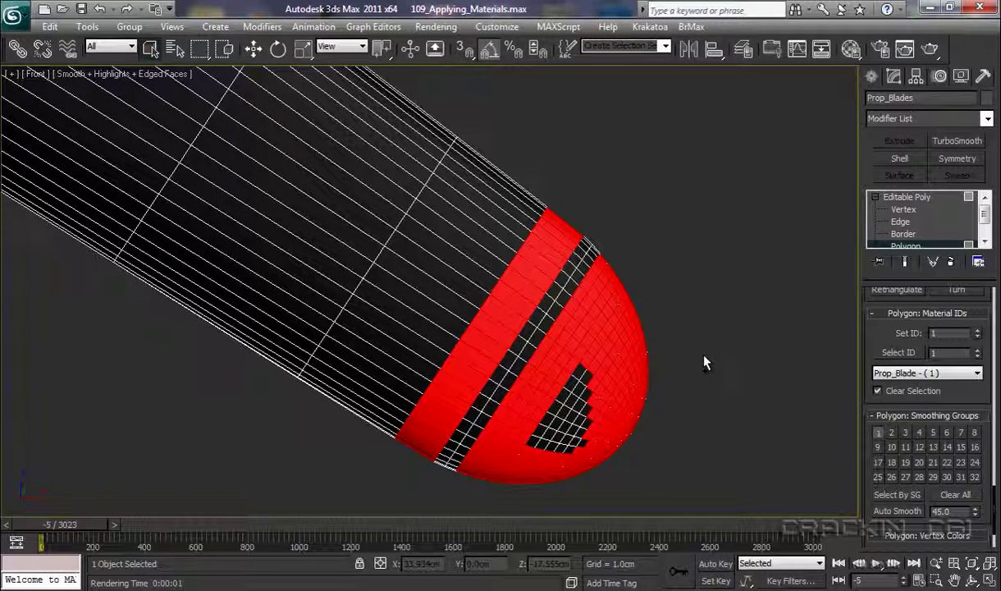
pyautogui.keyDown('ctrl'); pyautogui.moveTo(682, 373); pyautogui.dragTo(574, 461); pyautogui.keyUp('ctrl')
pyautogui.keyDown('ctrl'); pyautogui.moveTo(702, 423); pyautogui.dragTo(628, 484); pyautogui.keyUp('ctrl')
# Step: Add the complete wide polygon ring just below the lower-left blade's rounded tip to the selection
pyautogui.scroll(-4, 284, 362)
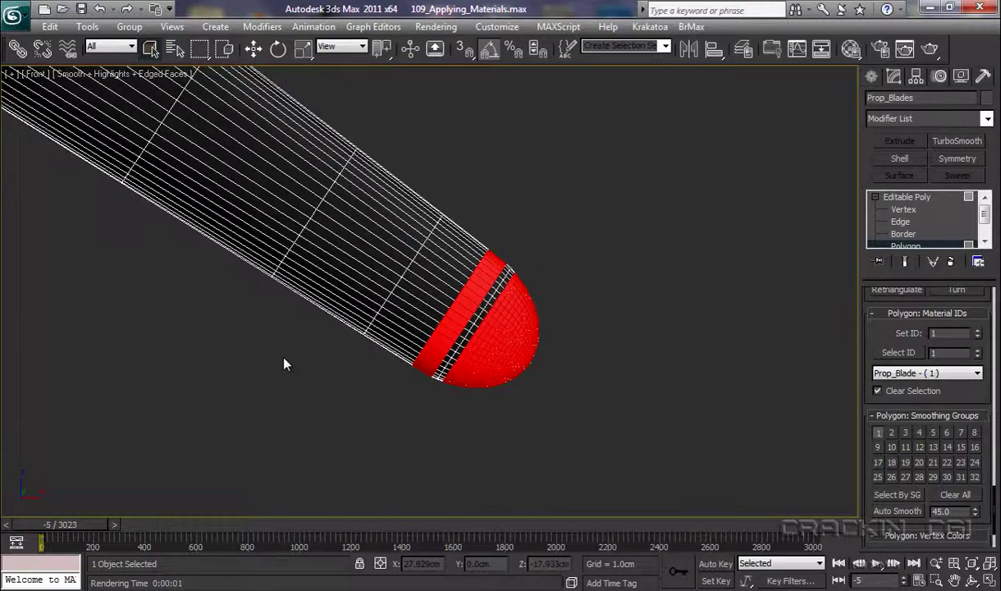
pyautogui.scroll(-2, 271, 366)
pyautogui.moveTo(248, 369); pyautogui.dragTo(631, 385, button='middle')
pyautogui.scroll(6, 493, 361)
pyautogui.moveTo(407, 351); pyautogui.dragTo(747, 460, button='middle')
pyautogui.moveTo(537, 392); pyautogui.dragTo(900, 362, button='middle')
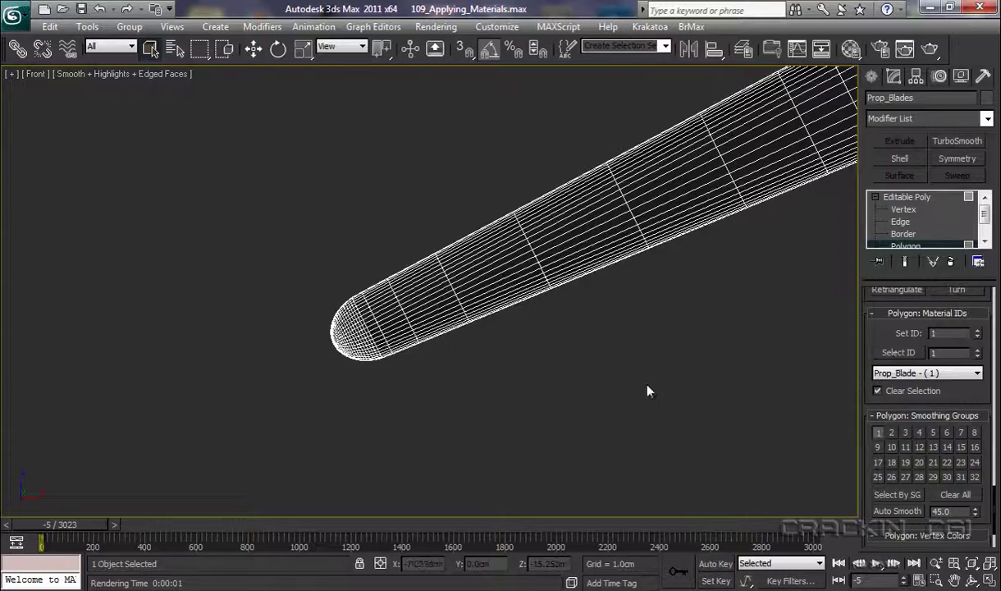
pyautogui.scroll(6, 567, 394)
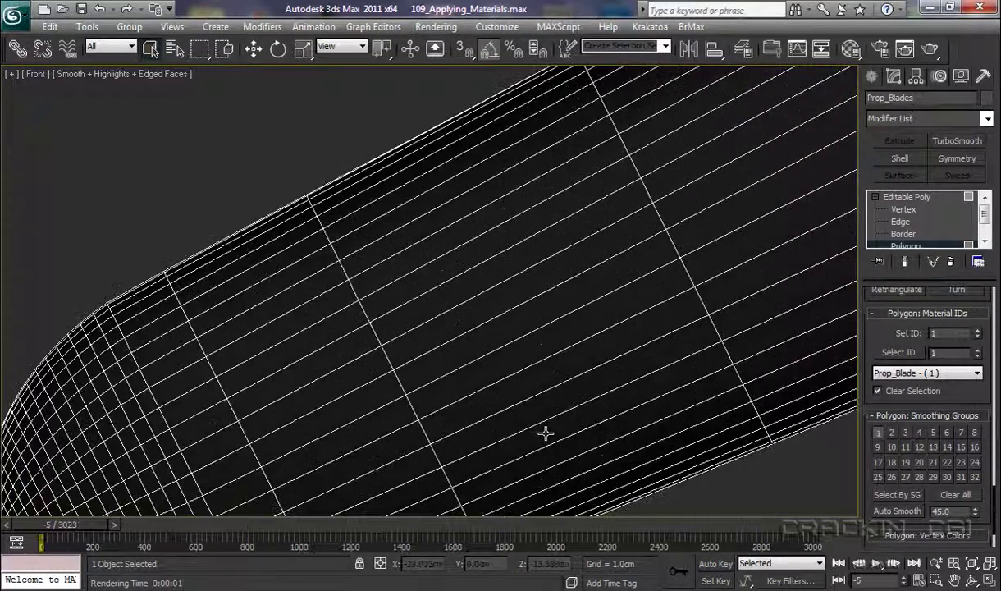
pyautogui.scroll(-5, 543, 435)
pyautogui.moveTo(529, 439); pyautogui.dragTo(588, 383, button='middle')
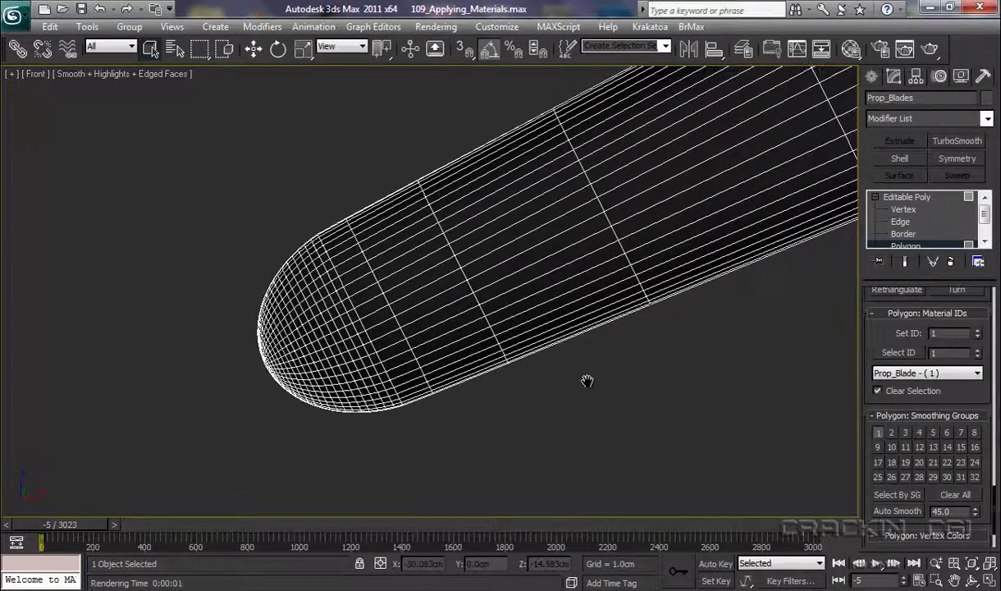
pyautogui.click(362, 302)
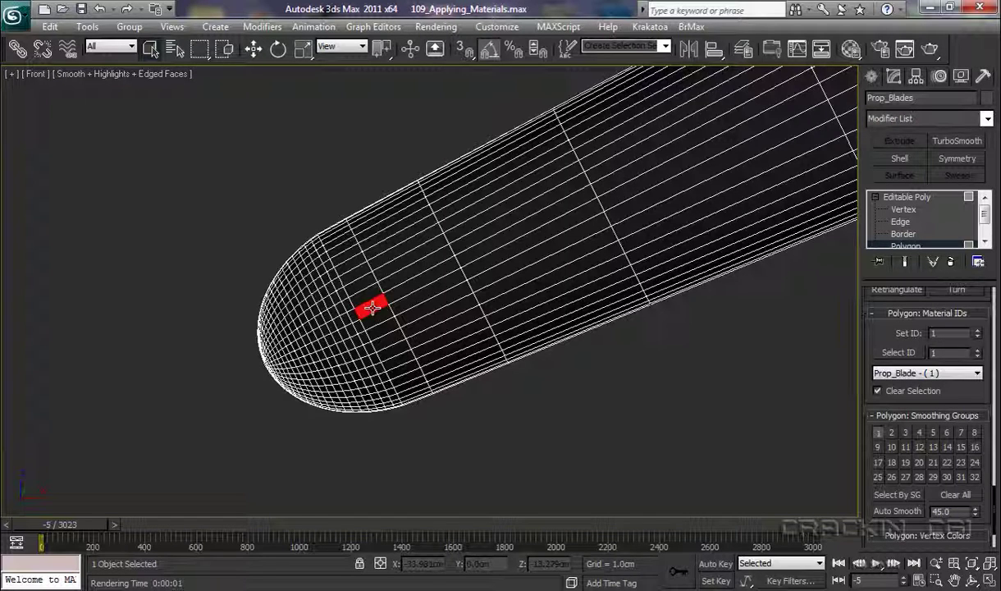
pyautogui.keyDown('shift'); pyautogui.click(362, 295); pyautogui.keyUp('shift')
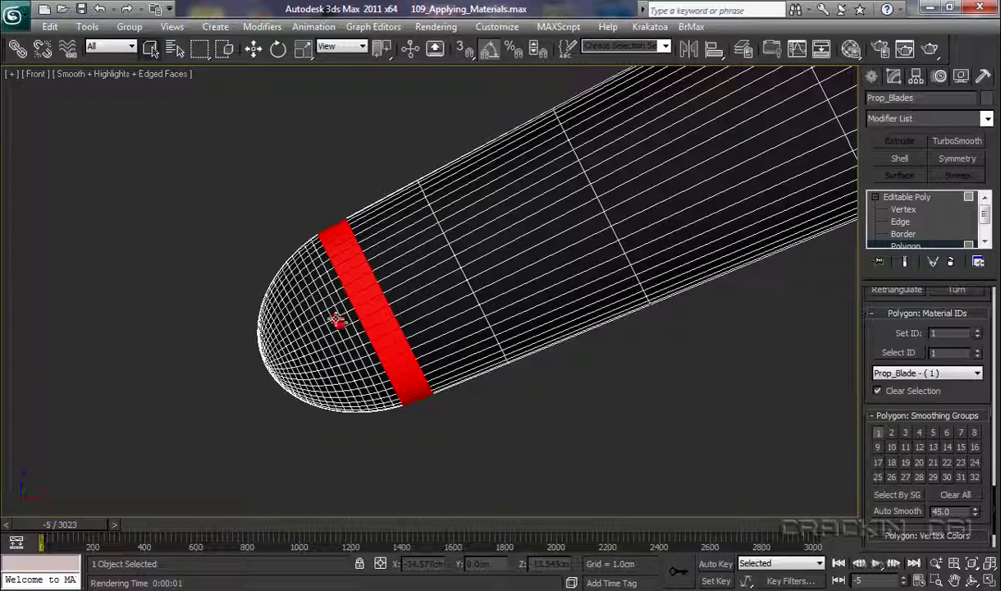
# Step: Add the lower-left blade's rounded tip to the selection ring by ring plus the remaining cap, leaving a narrow gap beside the wide ring
pyautogui.keyDown('shift'); pyautogui.click(335, 322); pyautogui.keyUp('shift')
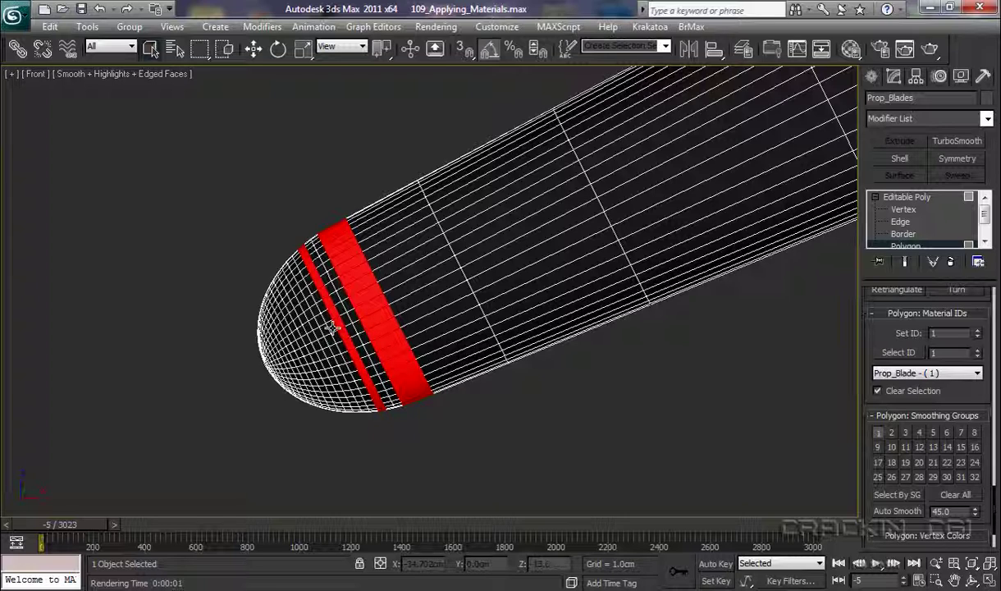
pyautogui.keyDown('shift'); pyautogui.click(326, 329); pyautogui.keyUp('shift')
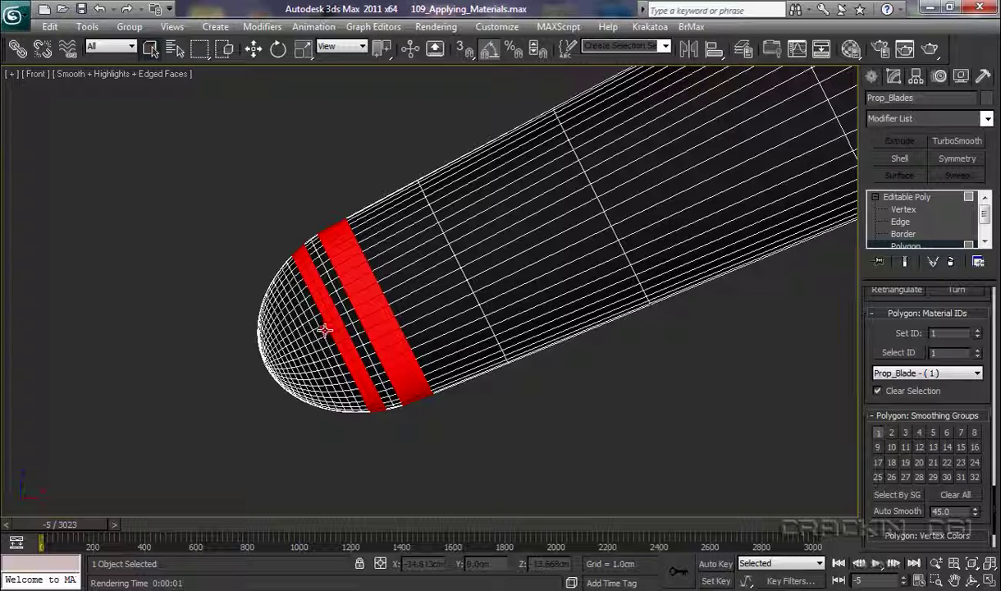
pyautogui.keyDown('shift'); pyautogui.click(324, 333); pyautogui.keyUp('shift')
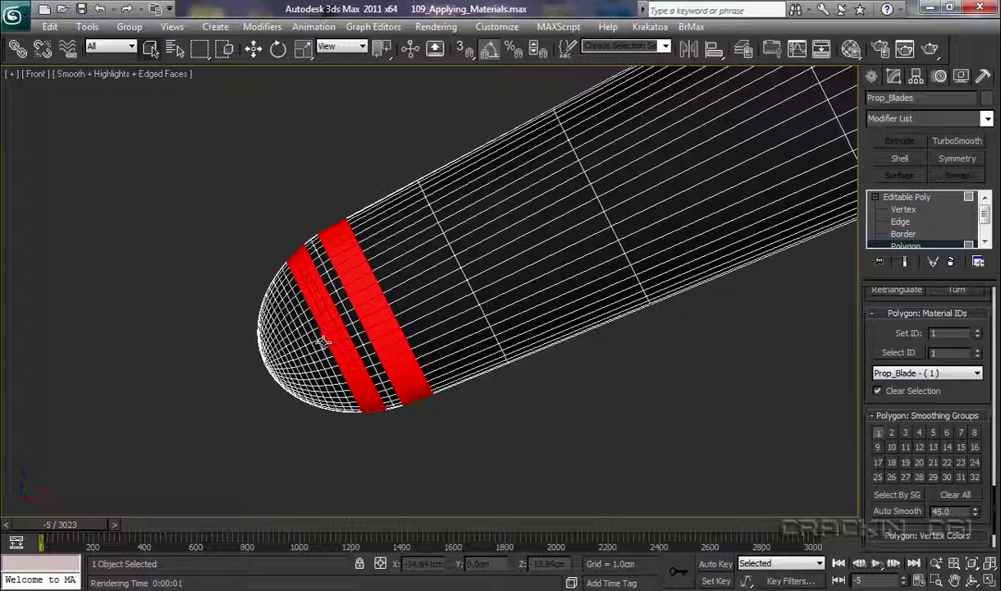
pyautogui.keyDown('shift'); pyautogui.click(319, 332); pyautogui.keyUp('shift')
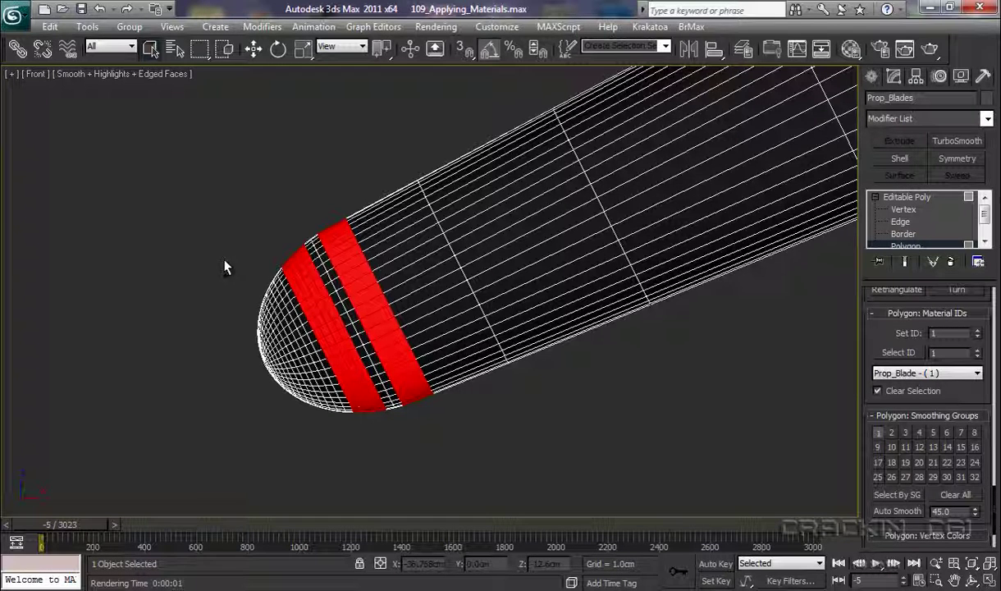
pyautogui.moveTo(221, 260); pyautogui.dragTo(362, 396)
pyautogui.keyDown('ctrl'); pyautogui.moveTo(275, 440); pyautogui.dragTo(335, 380); pyautogui.keyUp('ctrl')
pyautogui.keyDown('ctrl'); pyautogui.moveTo(274, 442); pyautogui.dragTo(331, 340); pyautogui.keyUp('ctrl')
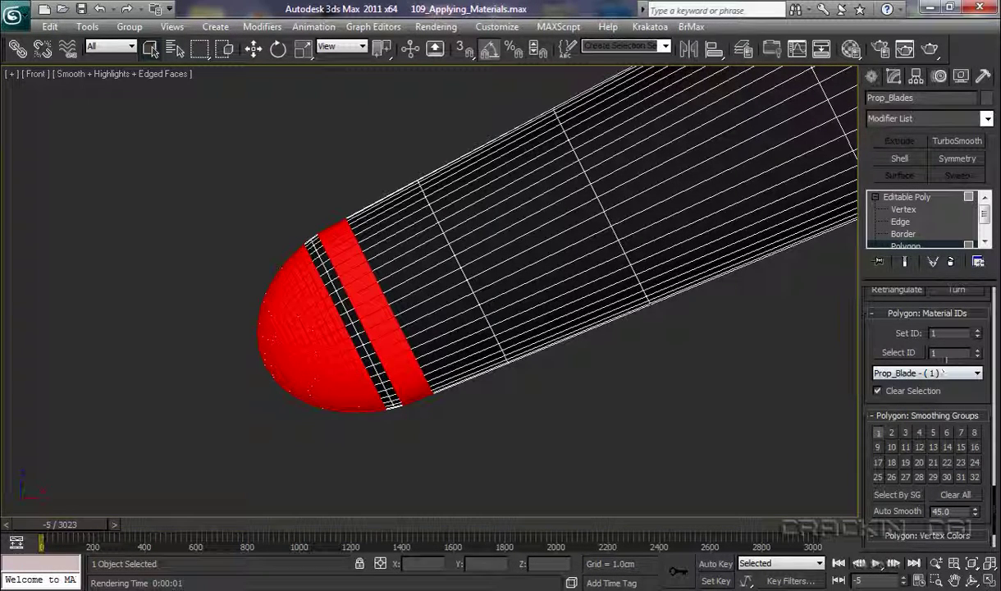
# Step: Assign material ID 2 (Prop_Tip) to the selected tip and stripe polygons of all three blades
pyautogui.click(945, 332)
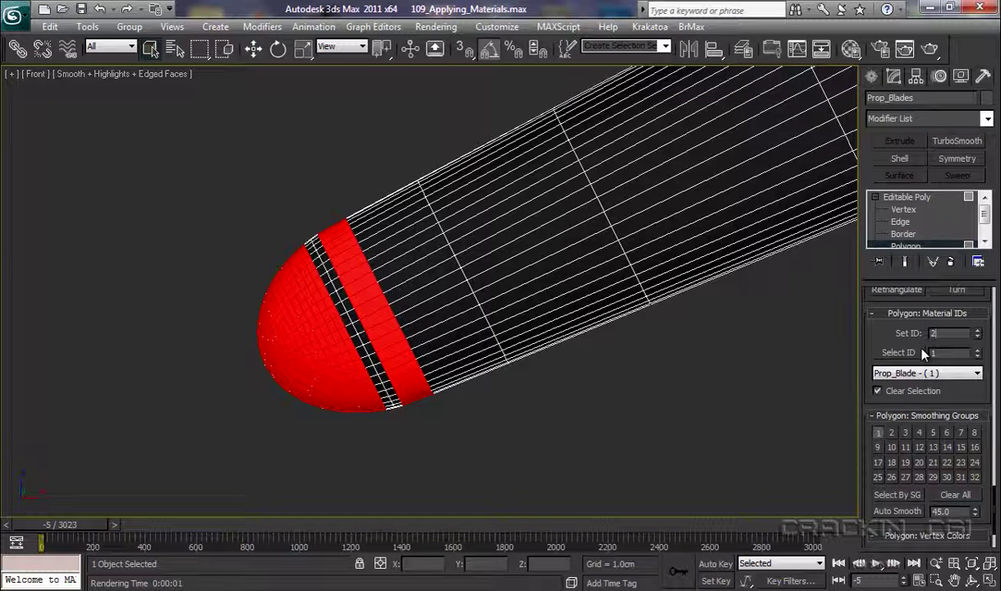
pyautogui.press('Return')
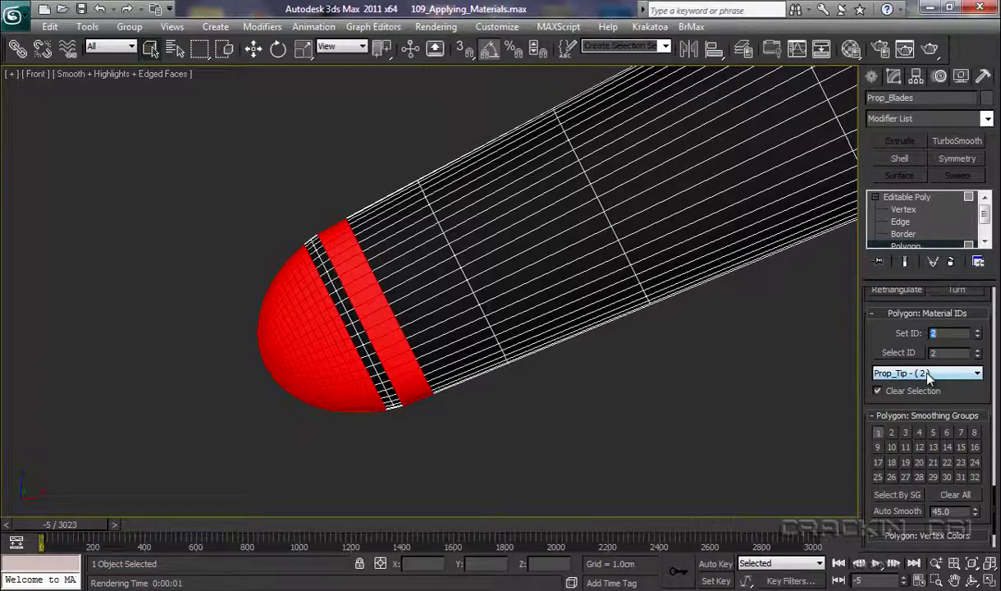
pyautogui.moveTo(622, 367); pyautogui.dragTo(445, 440, button='middle')
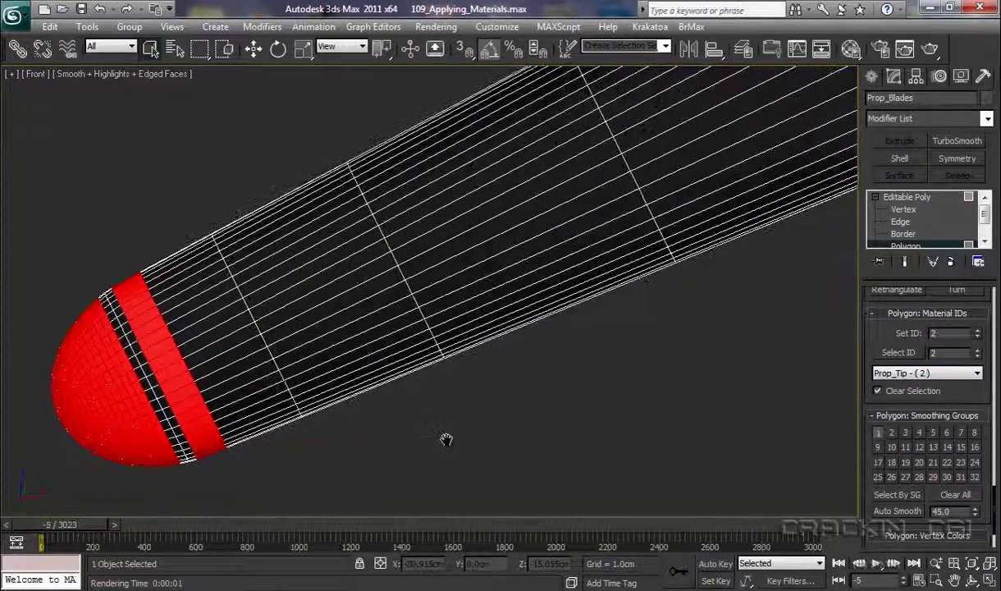
pyautogui.scroll(-10, 446, 440)
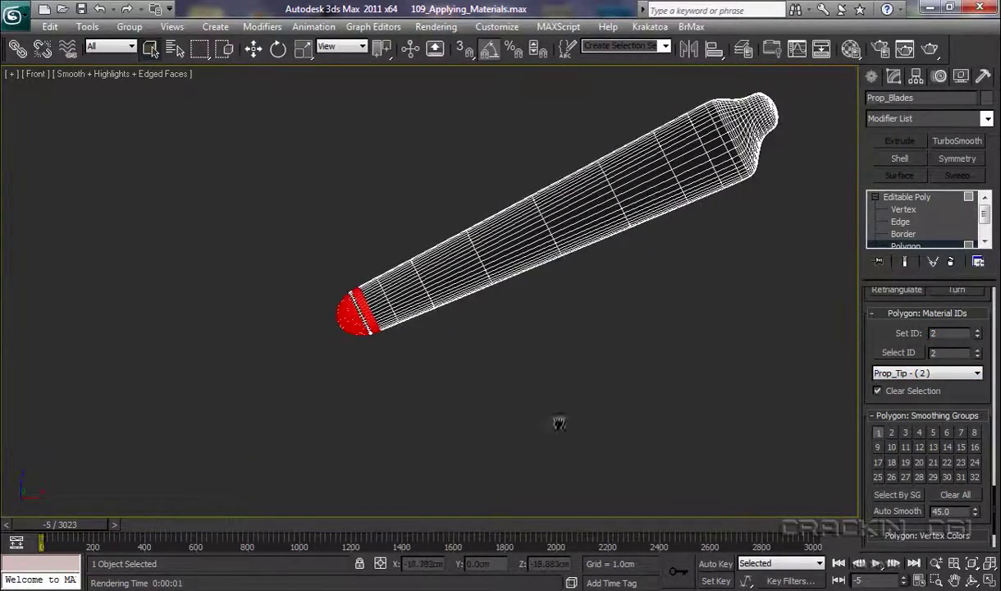
pyautogui.moveTo(558, 424); pyautogui.dragTo(387, 479, button='middle')
pyautogui.scroll(-5, 458, 418)
pyautogui.moveTo(476, 411); pyautogui.dragTo(443, 473, button='middle')
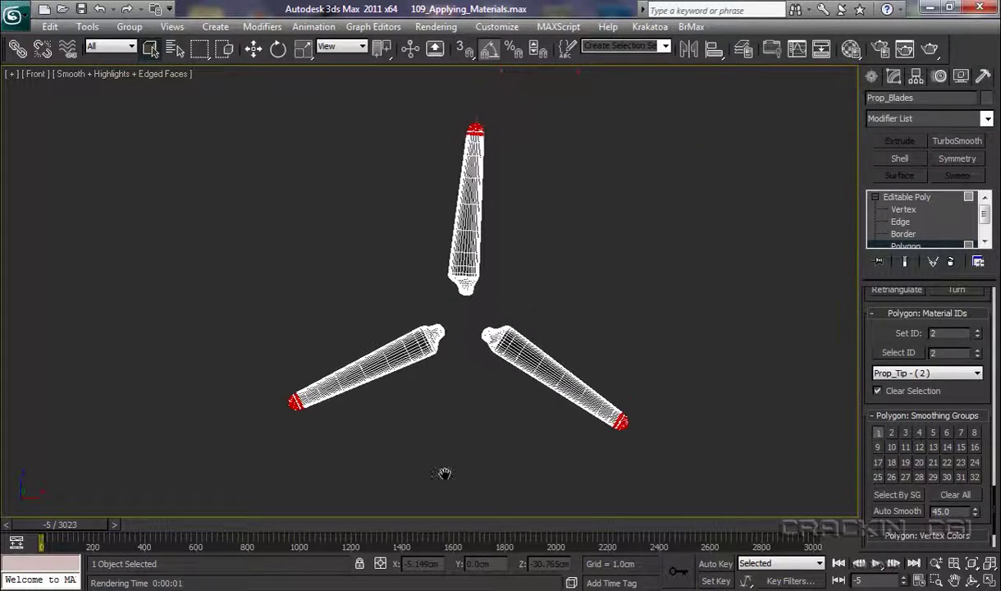
pyautogui.scroll(3, 731, 313)
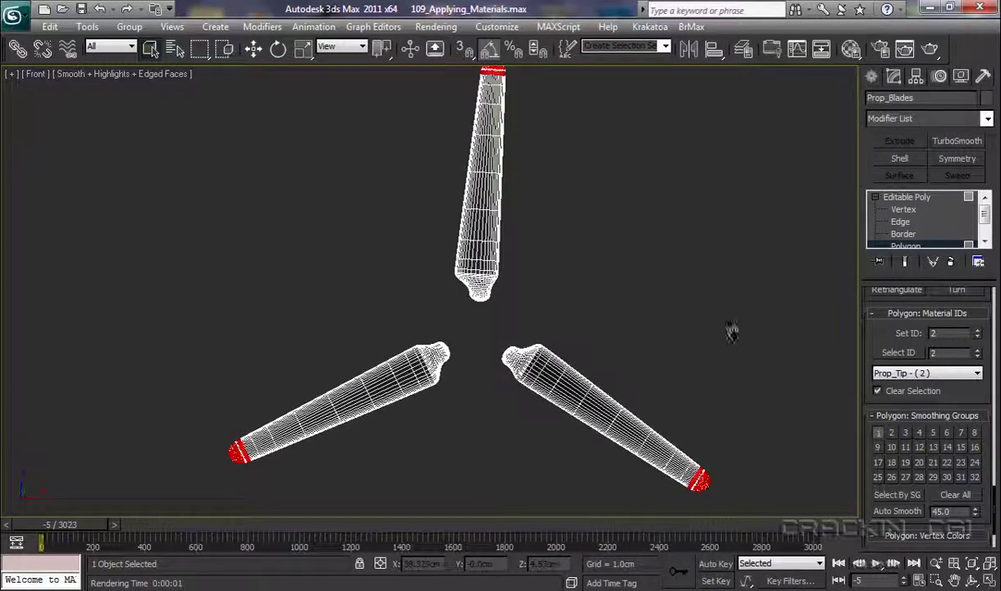
pyautogui.moveTo(731, 331); pyautogui.dragTo(715, 343, button='middle')
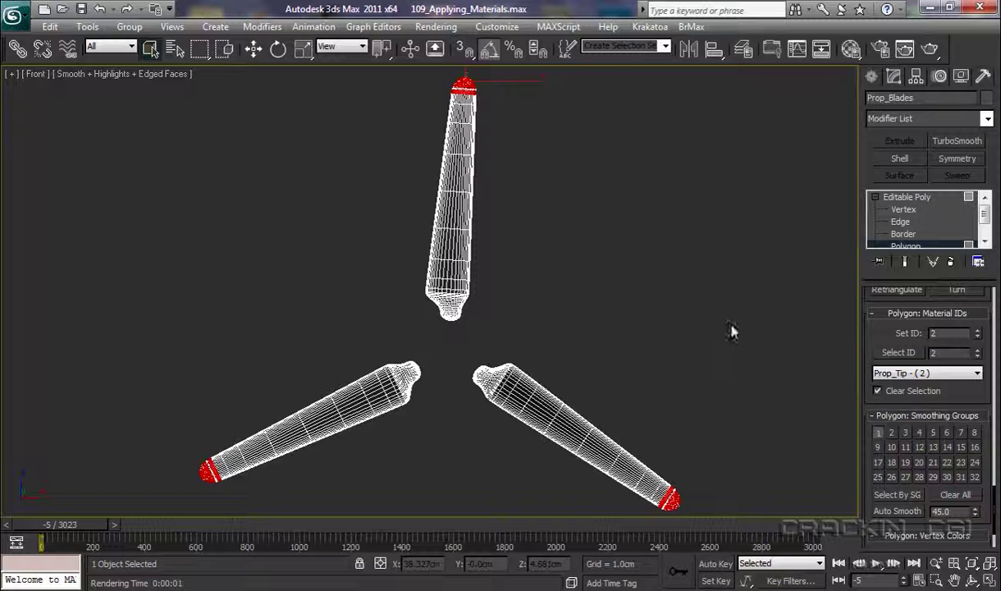
# Step: Clear the polygon selection and render a single frame of the Front view at 1920 x 1080
pyautogui.click(681, 202)
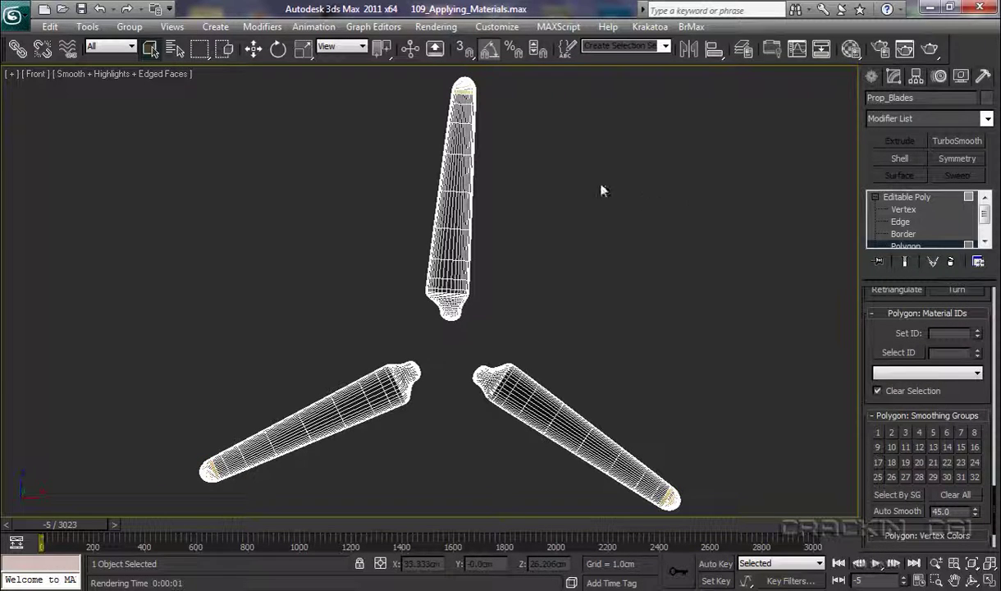
pyautogui.click(881, 50)
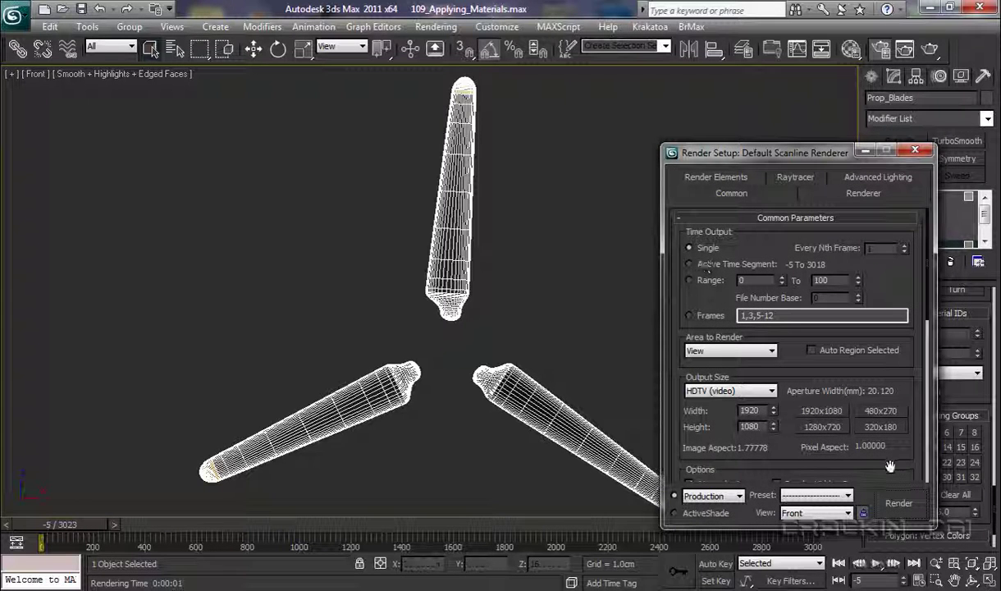
pyautogui.click(899, 504)
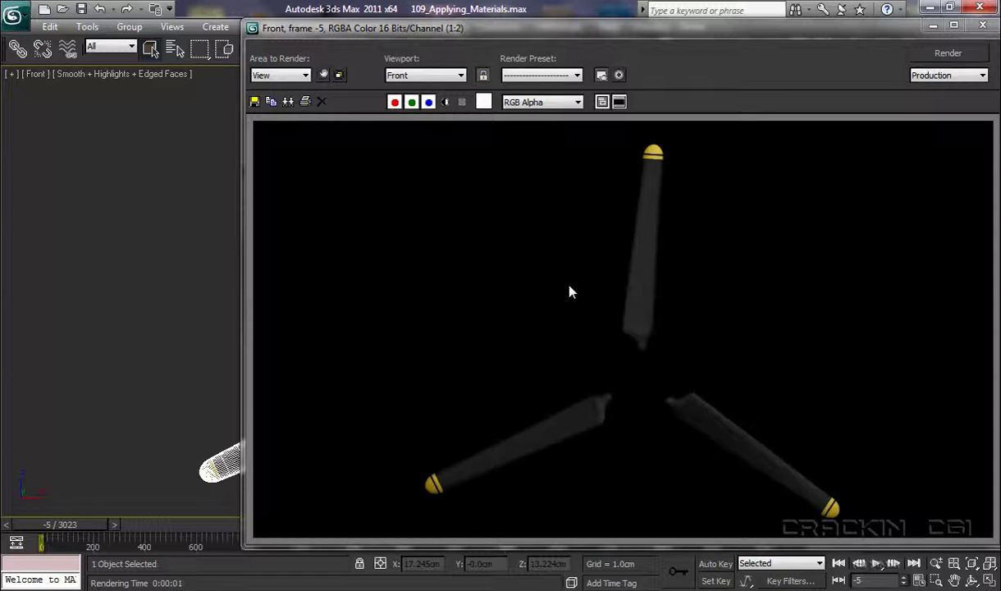
# Step: Set the environment background colour to light blue with RGB 75, 193, 248 and close the environment settings
pyautogui.click(621, 76)
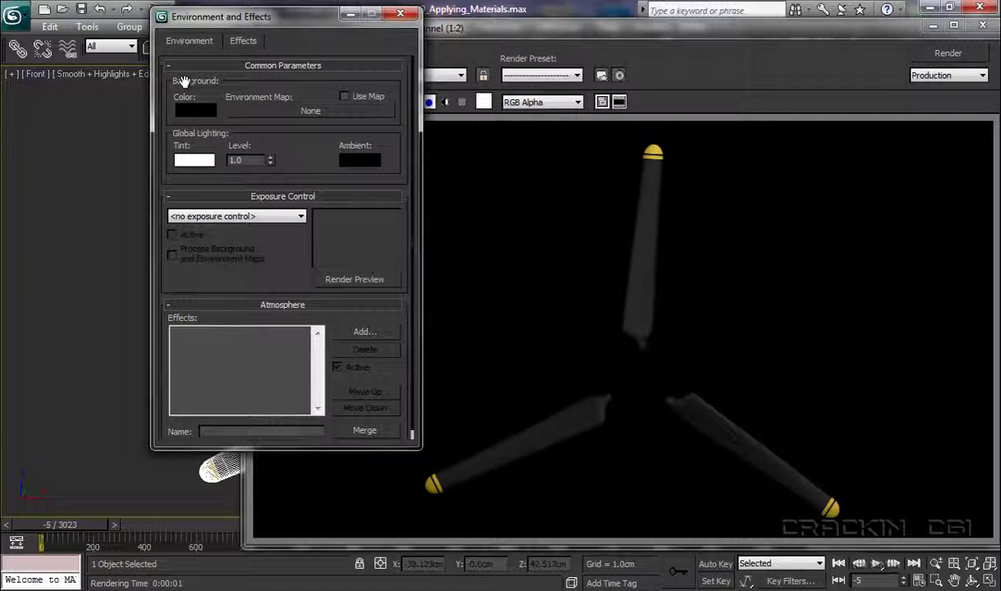
pyautogui.click(195, 112)
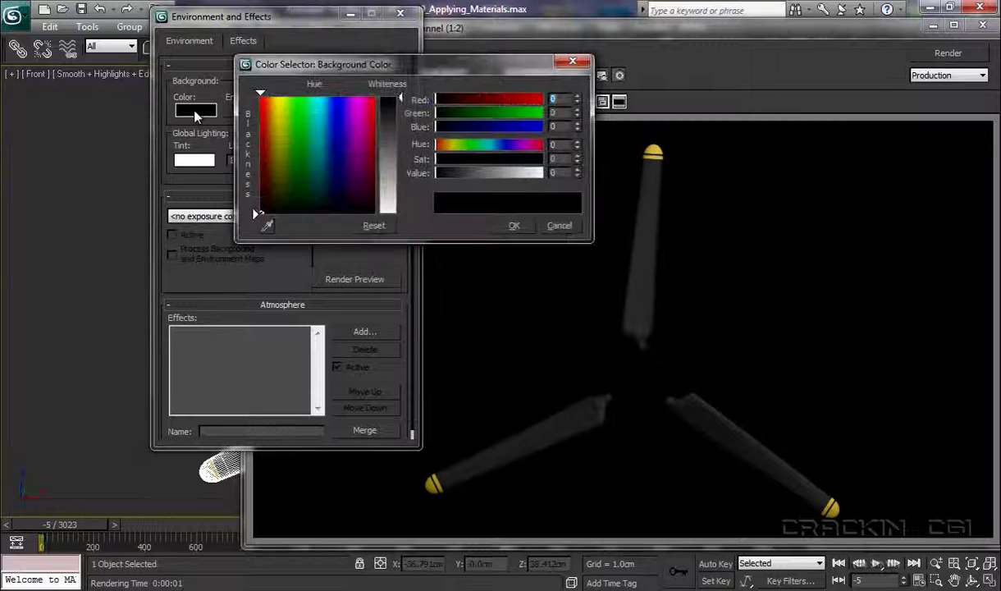
pyautogui.click(324, 101)
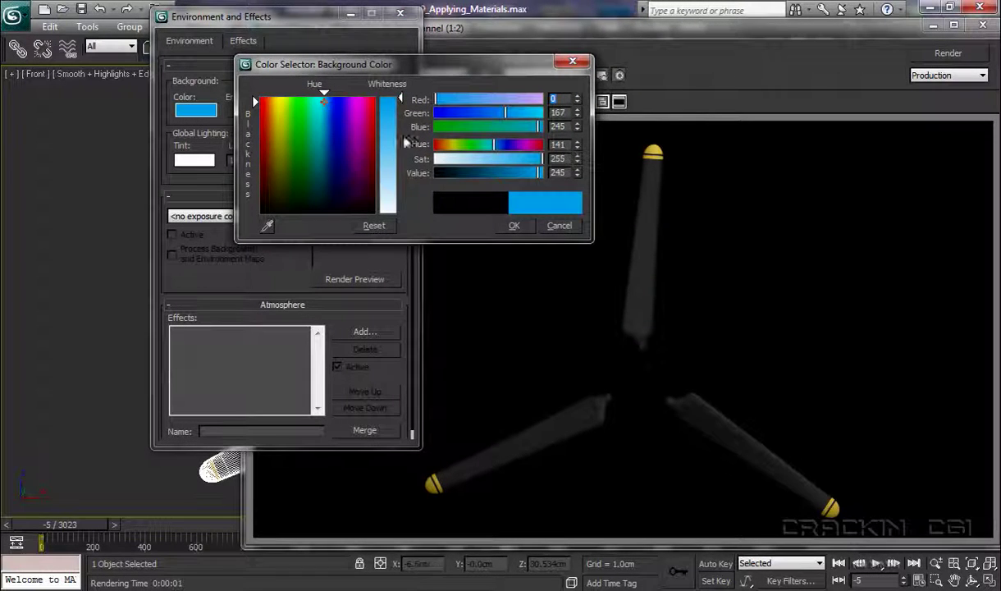
pyautogui.moveTo(399, 99); pyautogui.dragTo(399, 134)
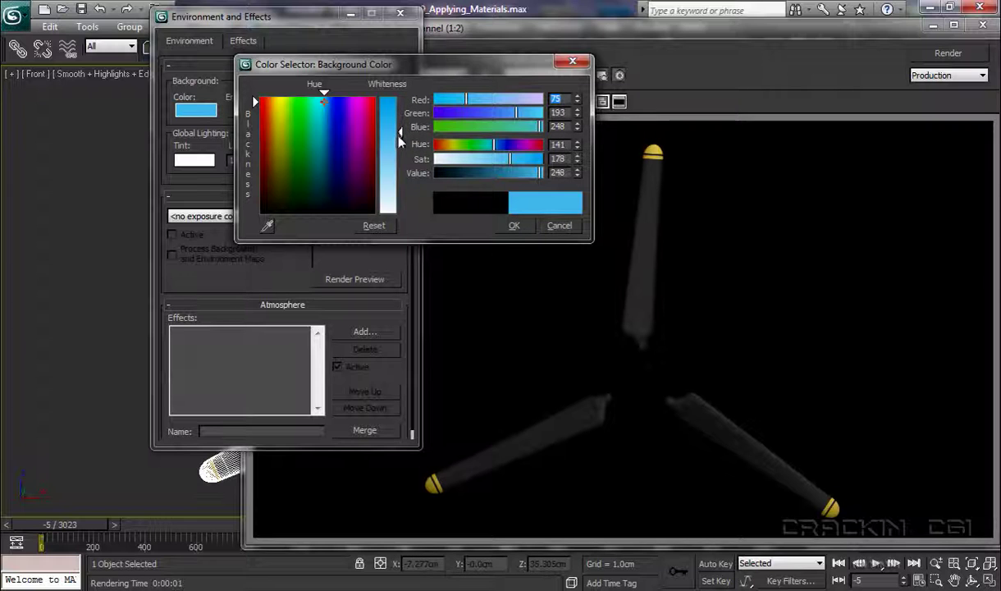
pyautogui.click(514, 225)
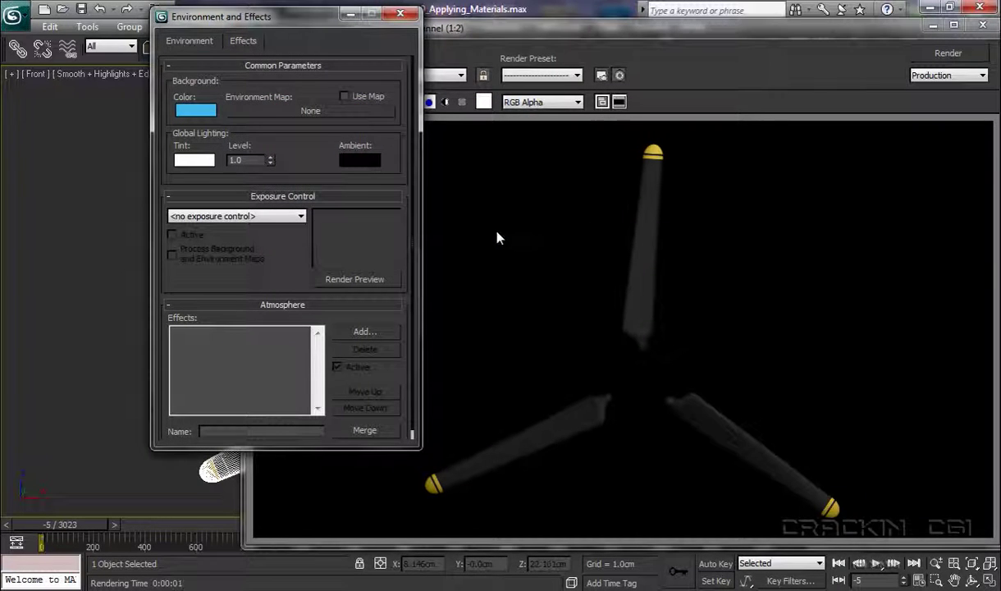
pyautogui.click(399, 13)
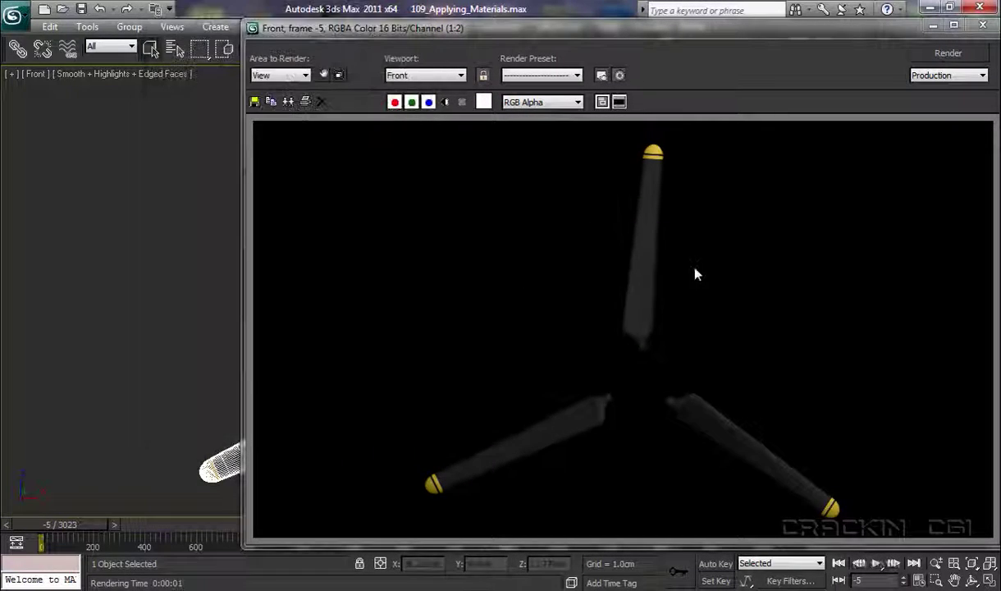
# Step: Render the Front view again with the blue background, closing the rendered frame and the render setup after viewing
pyautogui.click(946, 53)
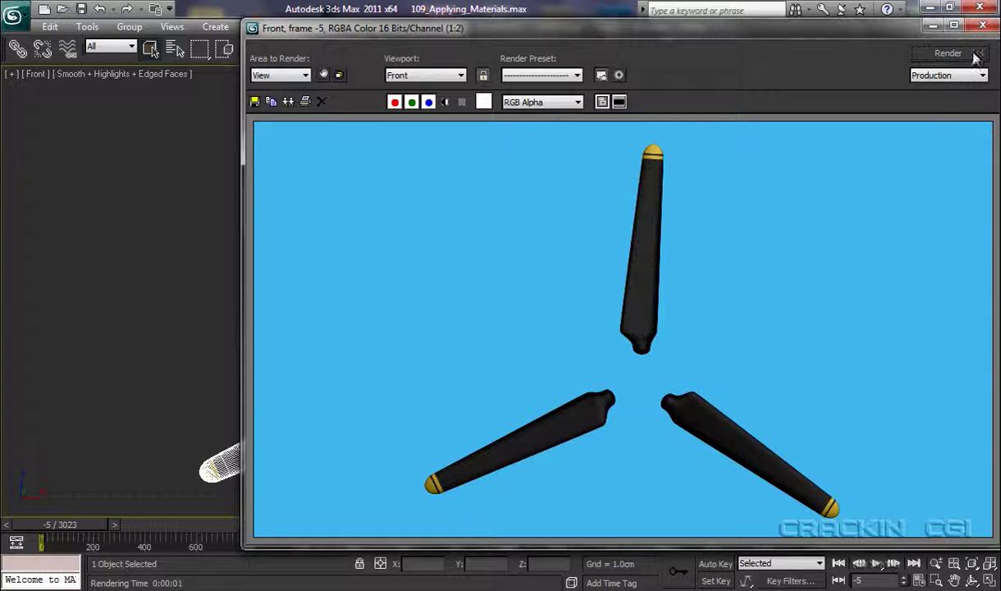
pyautogui.click(985, 28)
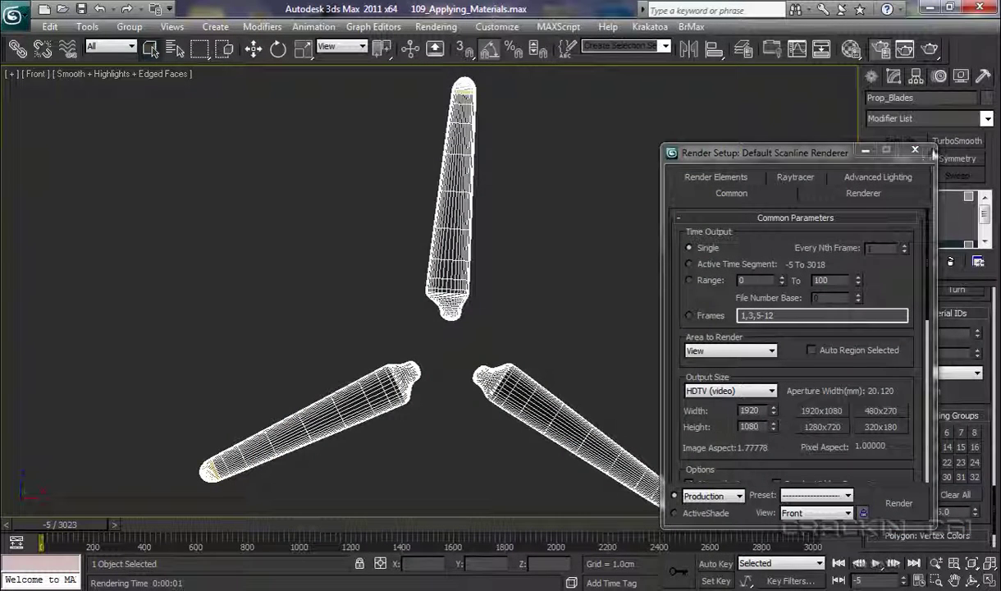
pyautogui.click(917, 153)
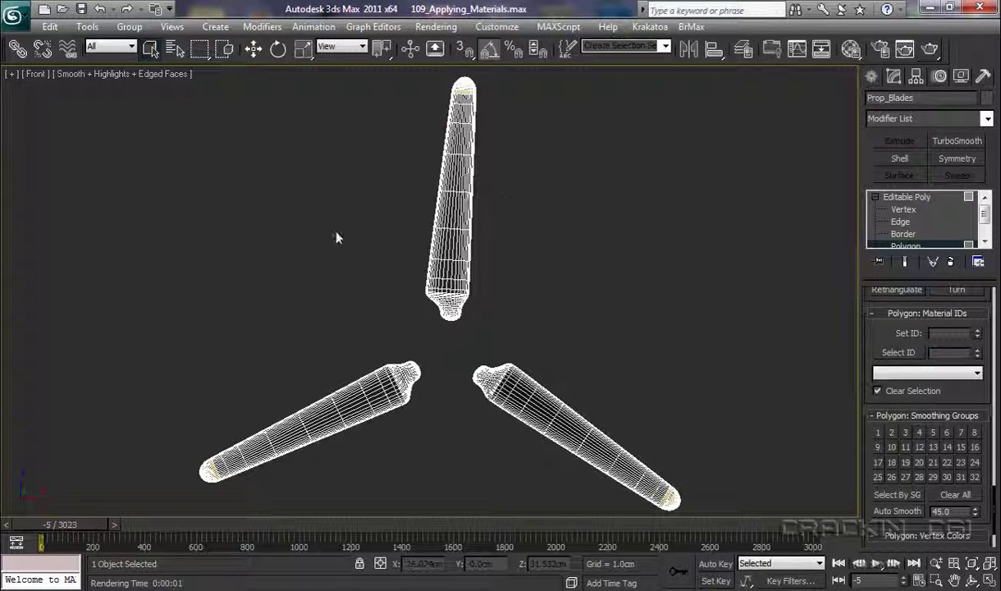
# Step: Reopen the environment settings to check the background colour and close them again
pyautogui.click(438, 27)
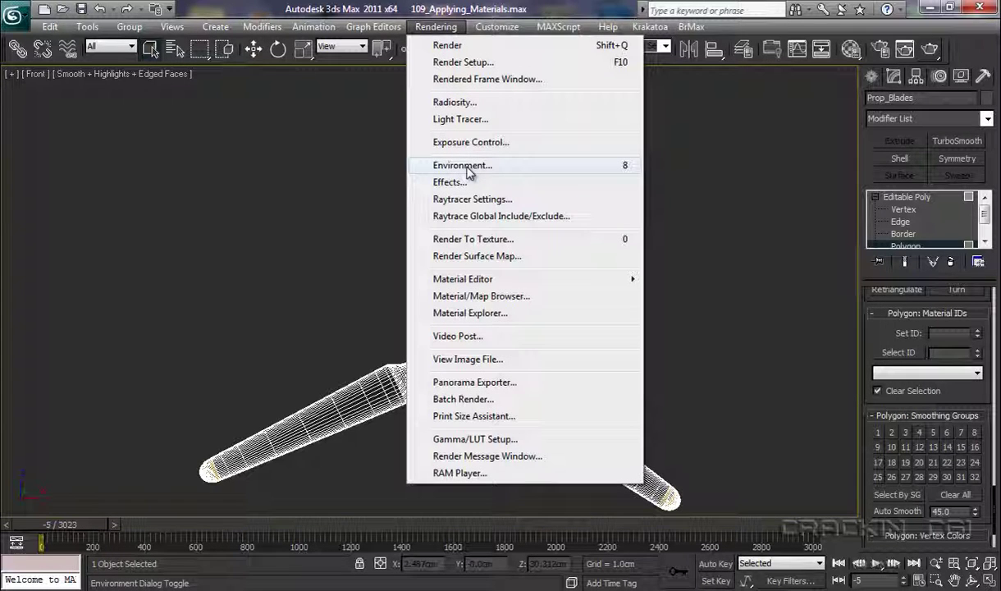
pyautogui.click(462, 166)
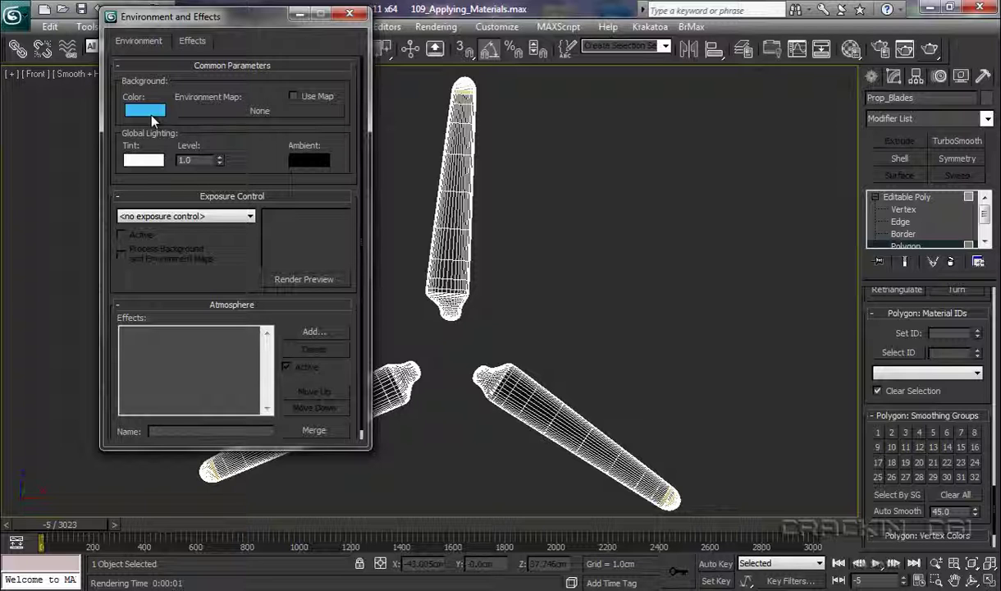
pyautogui.click(350, 13)
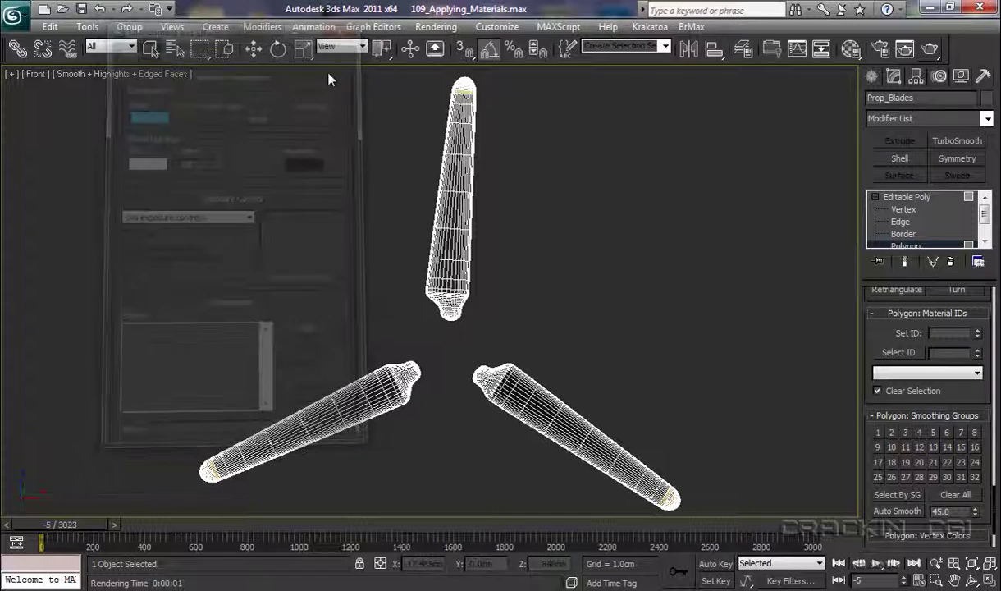